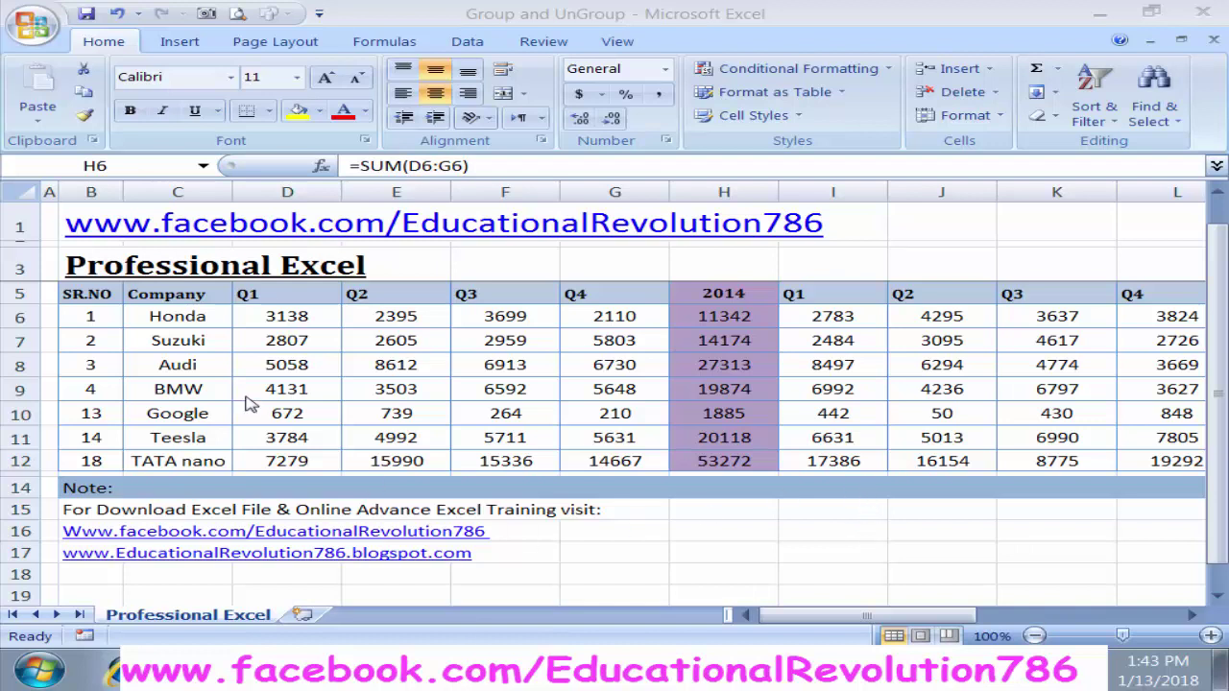
- Inspect the formula behind Honda's 2014 total, then select the Honda and Suzuki company names
key(F2)
click(164, 295)
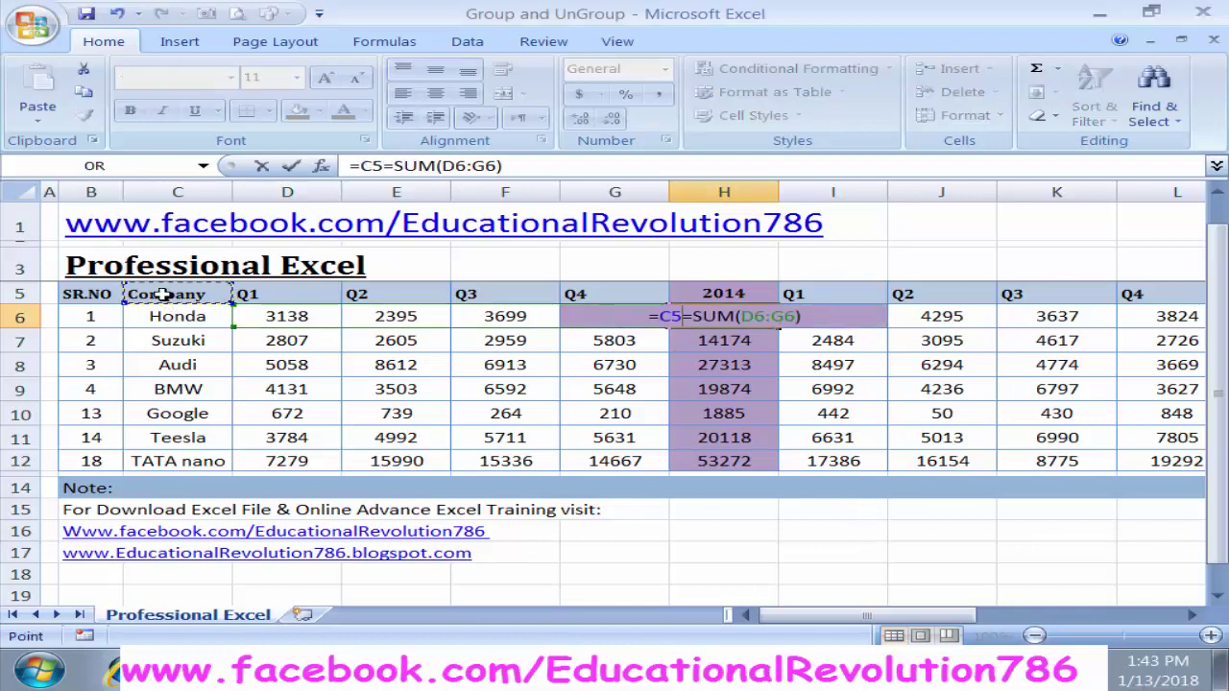
key(Escape)
click(172, 277)
click(175, 315)
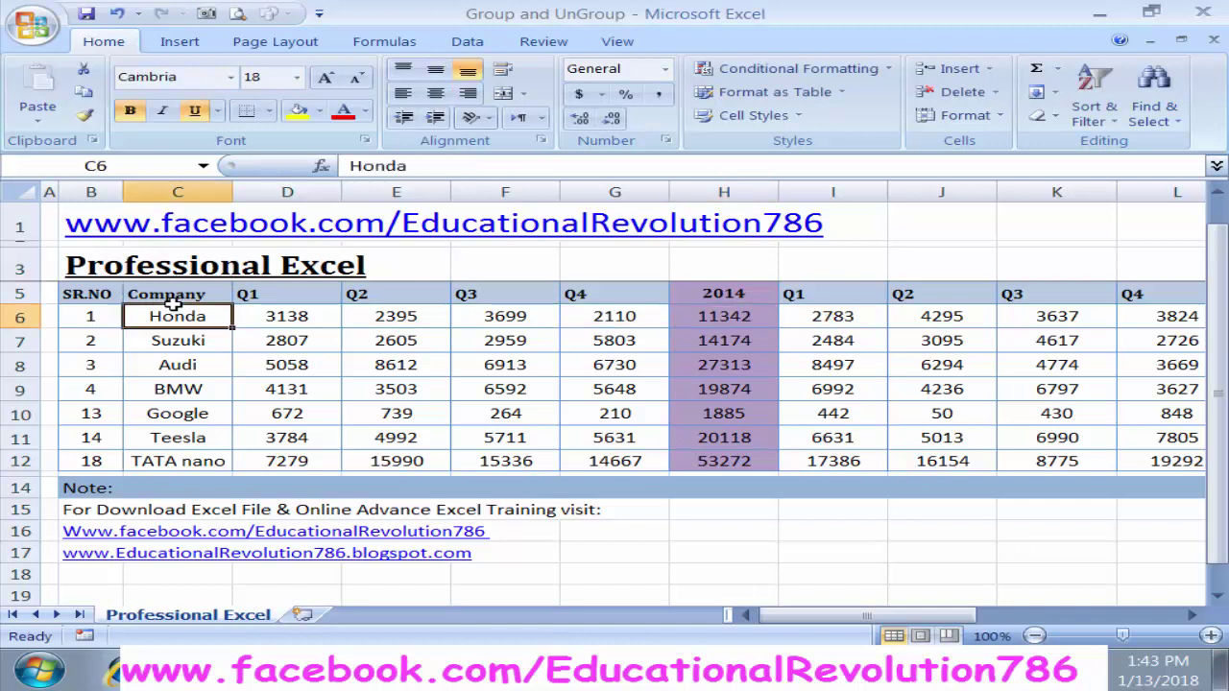
click(199, 343)
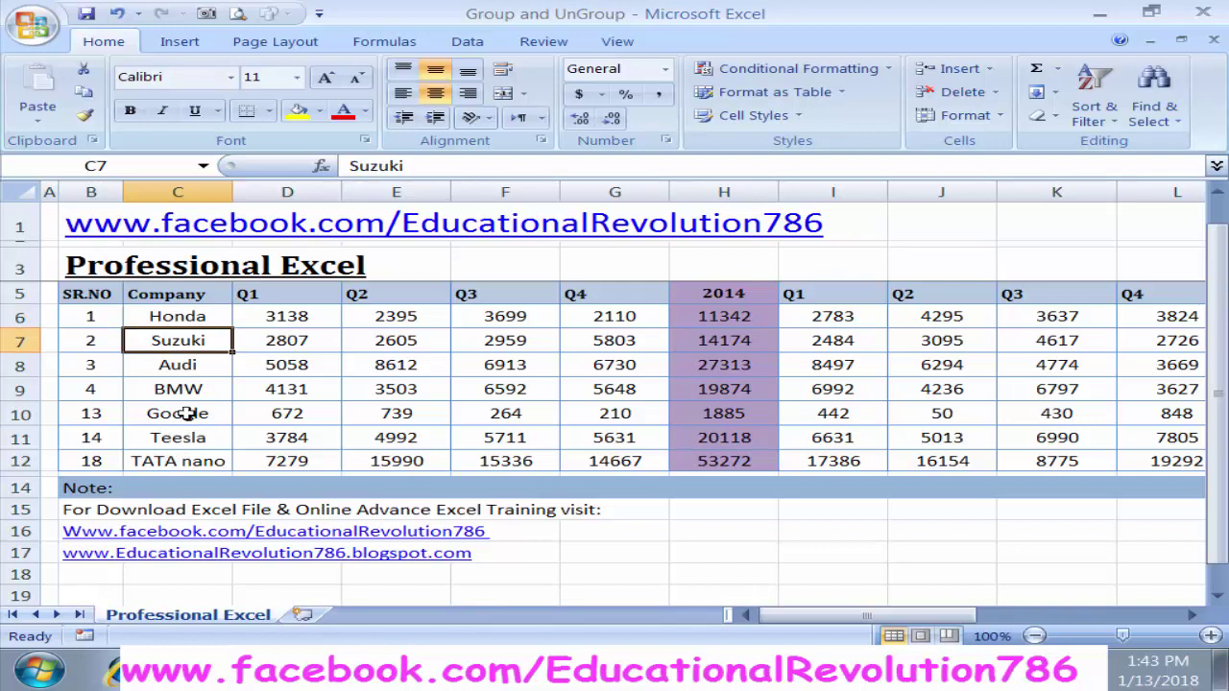
- Select Honda's 2014 total and then its 2015 total
click(736, 316)
drag(862, 617, 960, 619)
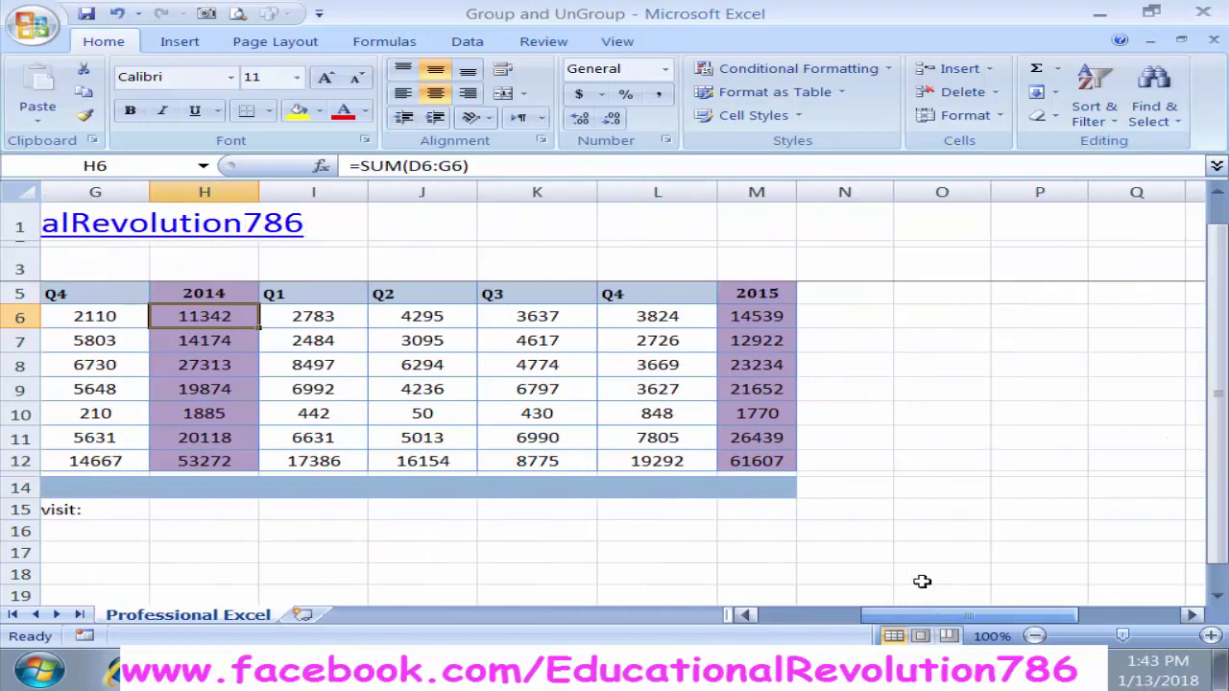
click(759, 314)
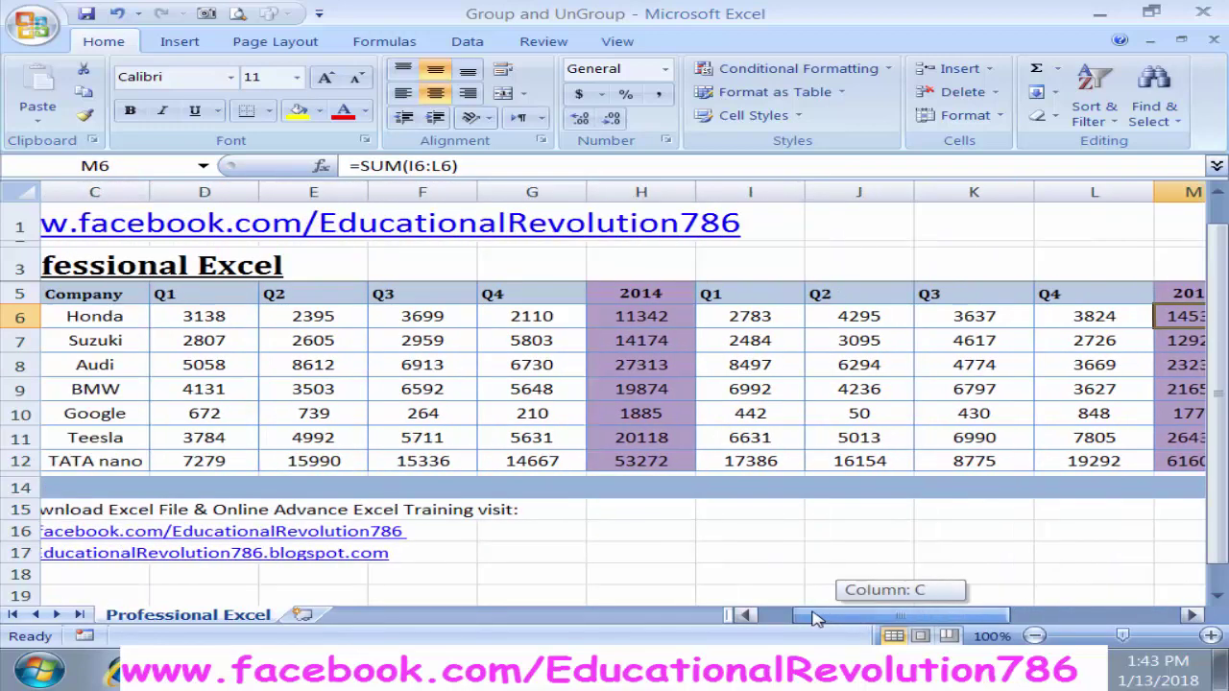
drag(904, 617, 845, 617)
- Point out the 2014 and Q1–Q4 headings, then select Honda's quarterly values D6:G6
click(747, 294)
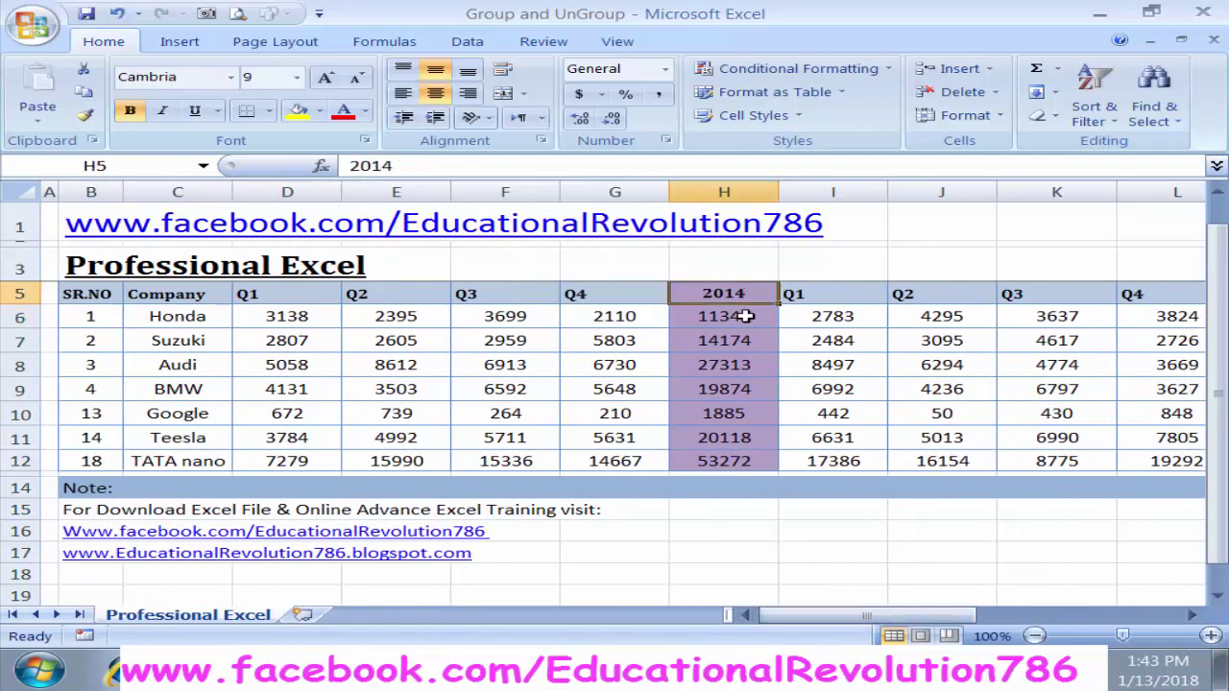
click(597, 293)
click(471, 293)
click(408, 292)
click(313, 292)
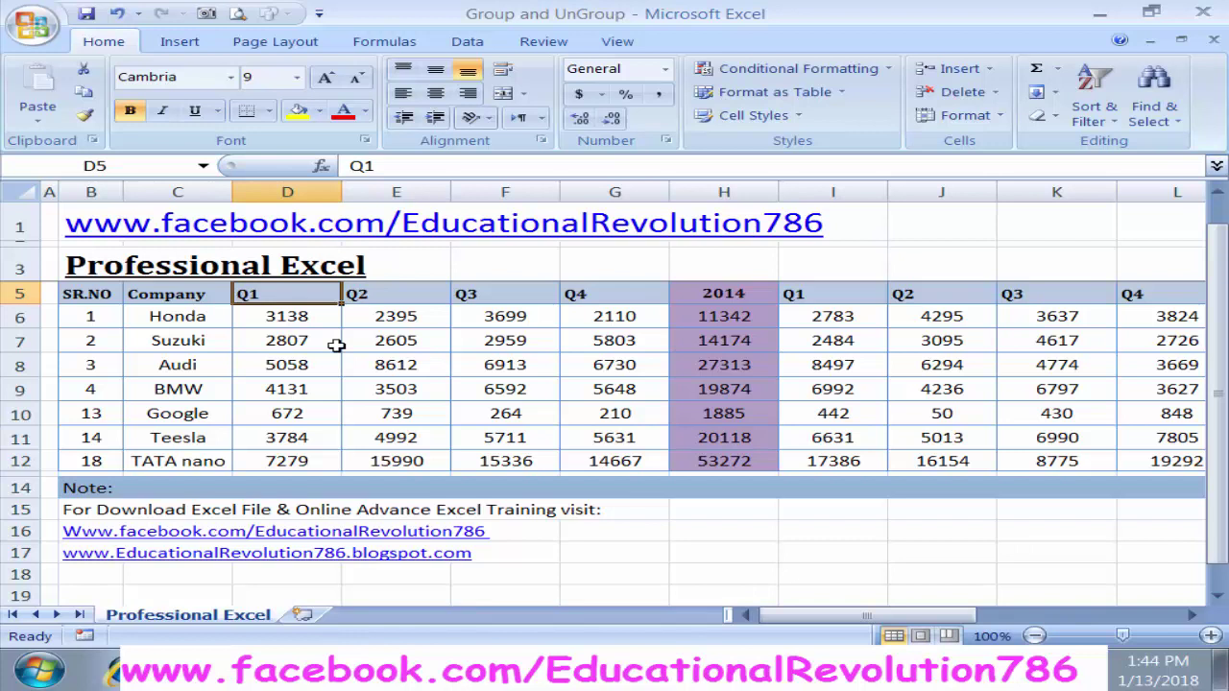
click(573, 300)
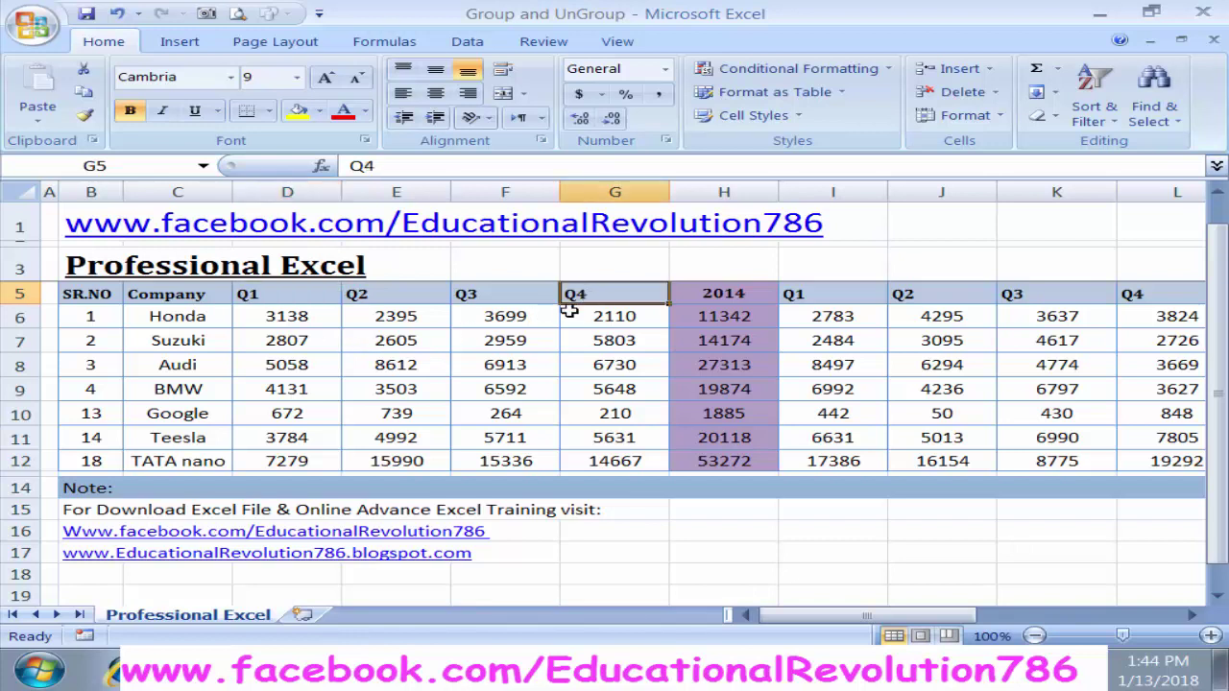
click(719, 318)
click(305, 316)
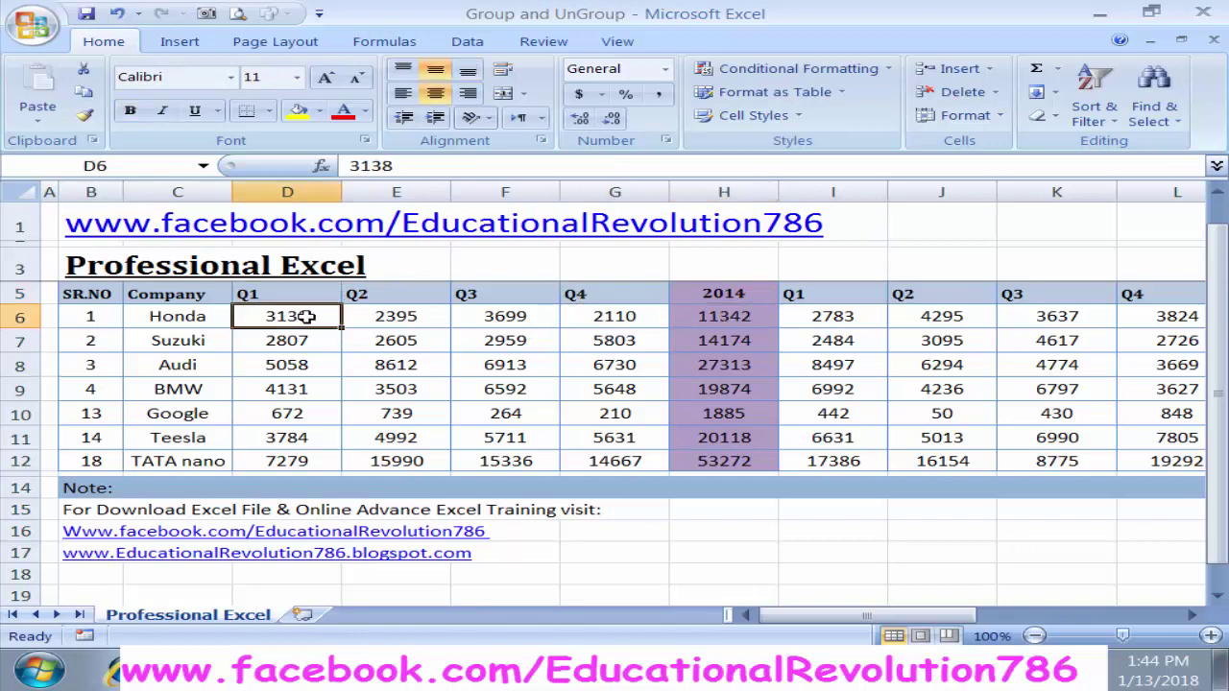
drag(305, 317, 597, 325)
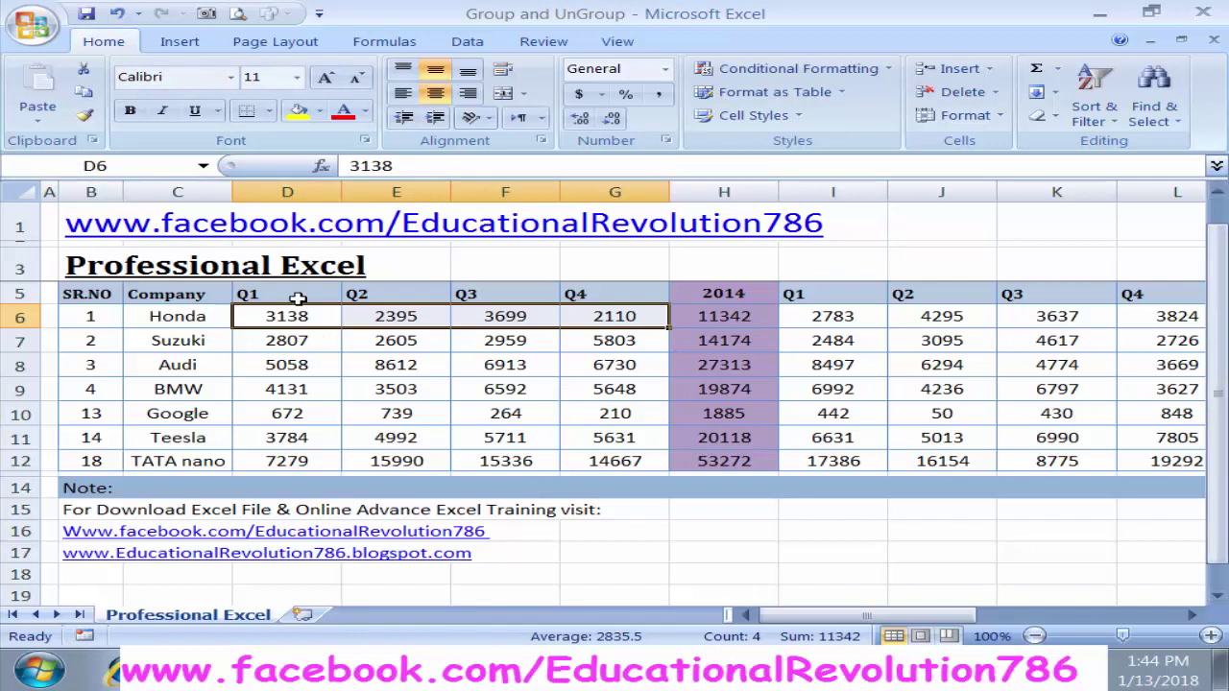
- Hide the 2014 quarterly columns D to G
click(286, 192)
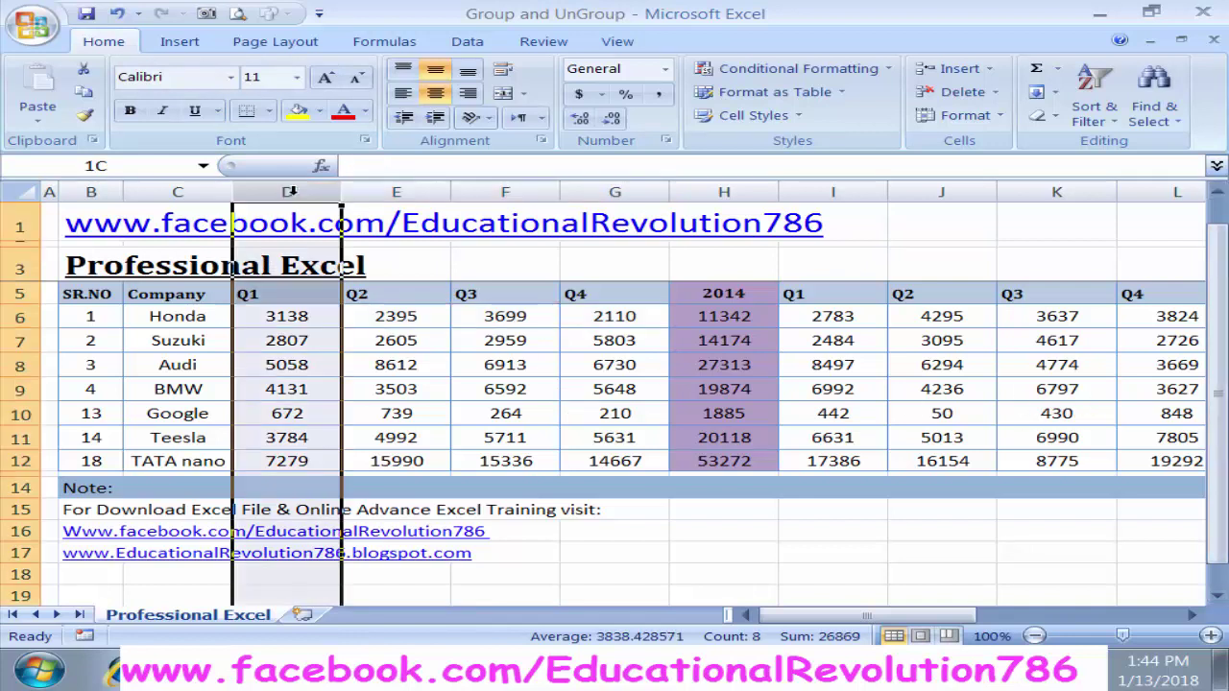
drag(305, 192, 603, 197)
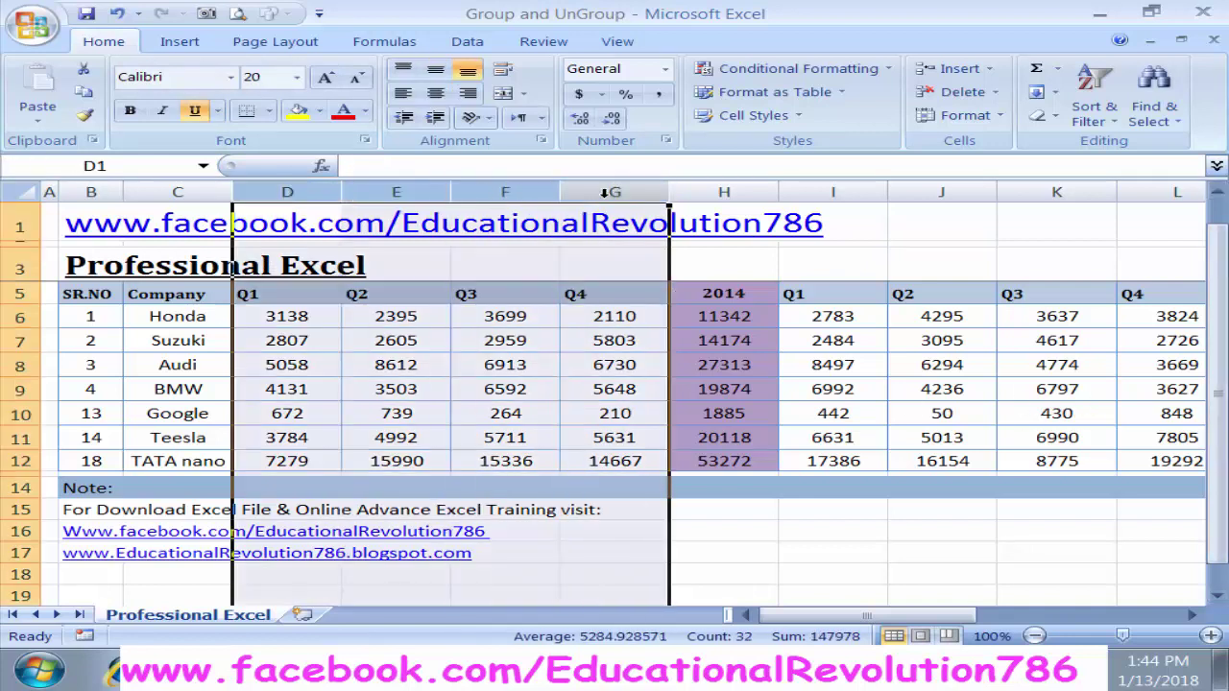
right_click(605, 202)
click(672, 434)
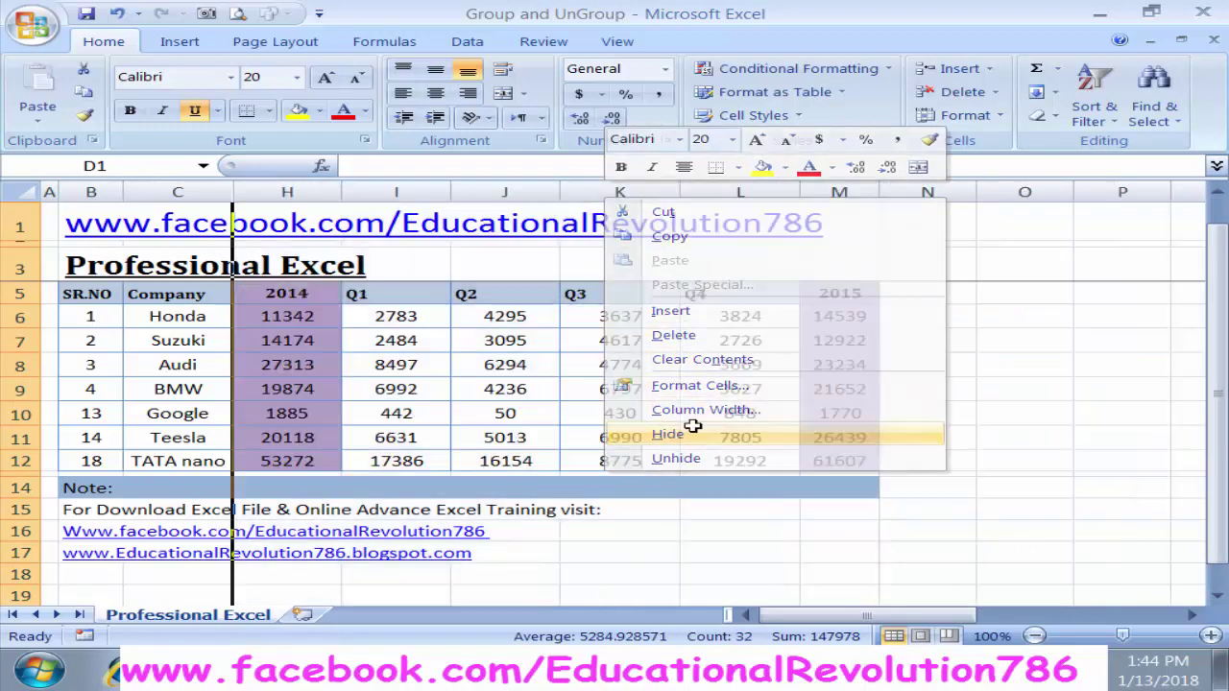
- Hide the 2015 quarterly columns I to L
drag(390, 192, 729, 192)
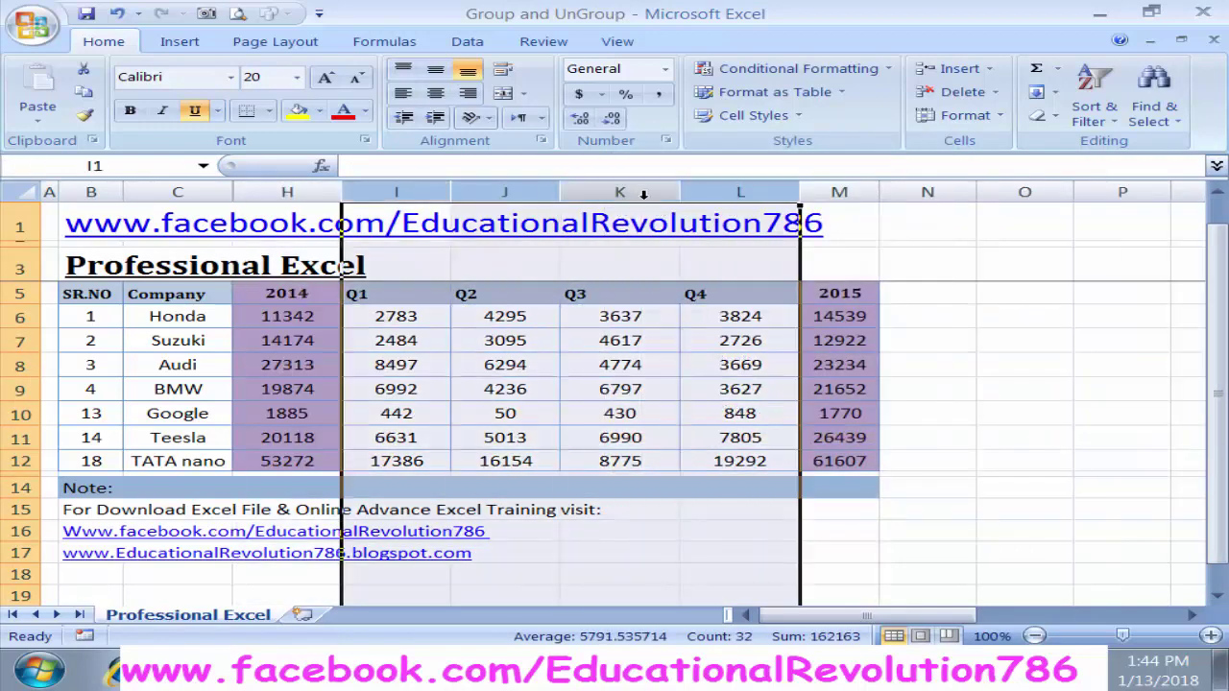
right_click(641, 193)
click(702, 433)
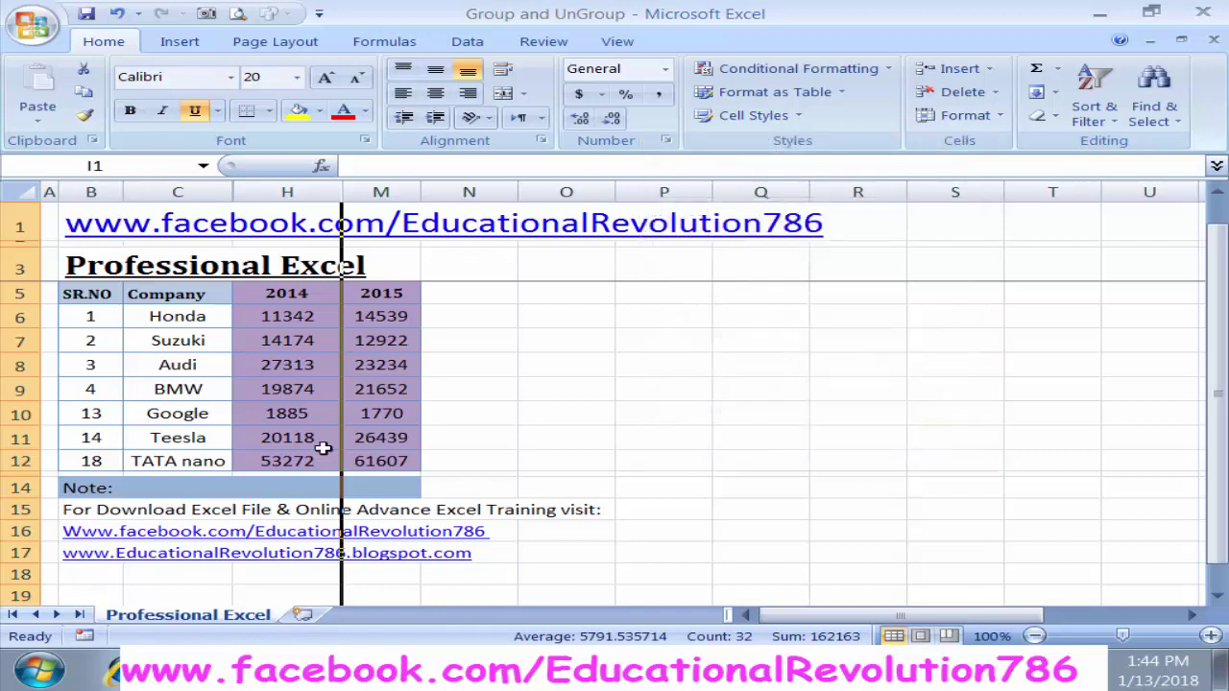
click(672, 430)
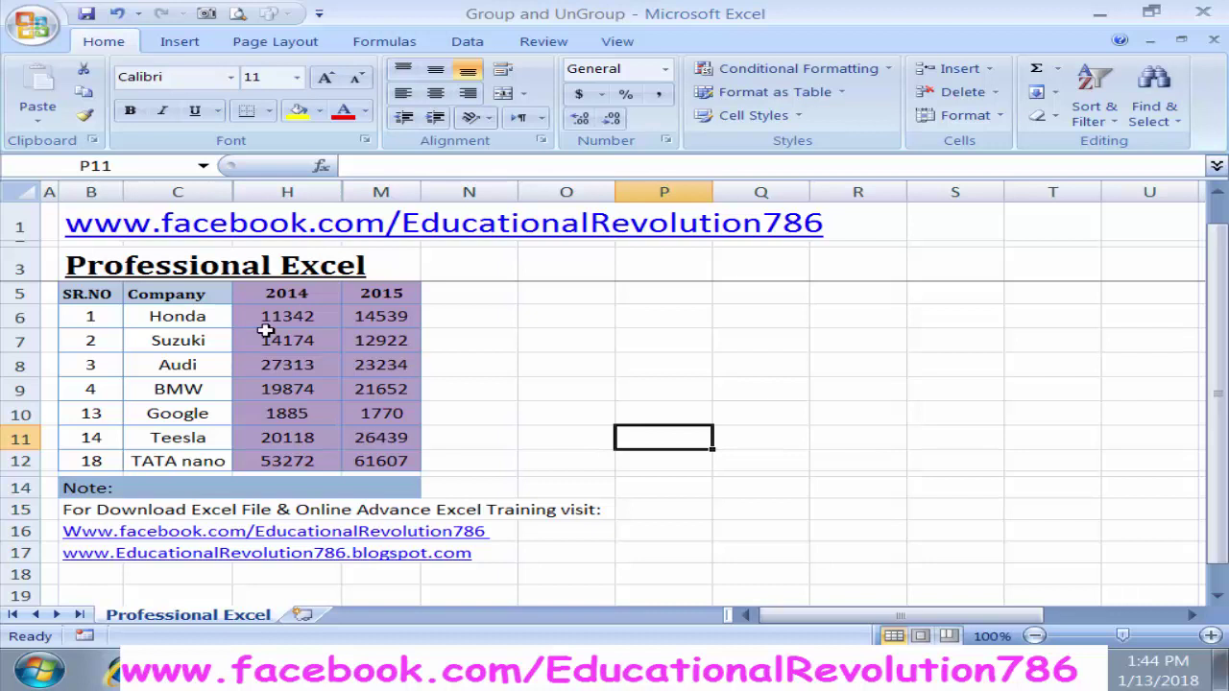
click(180, 296)
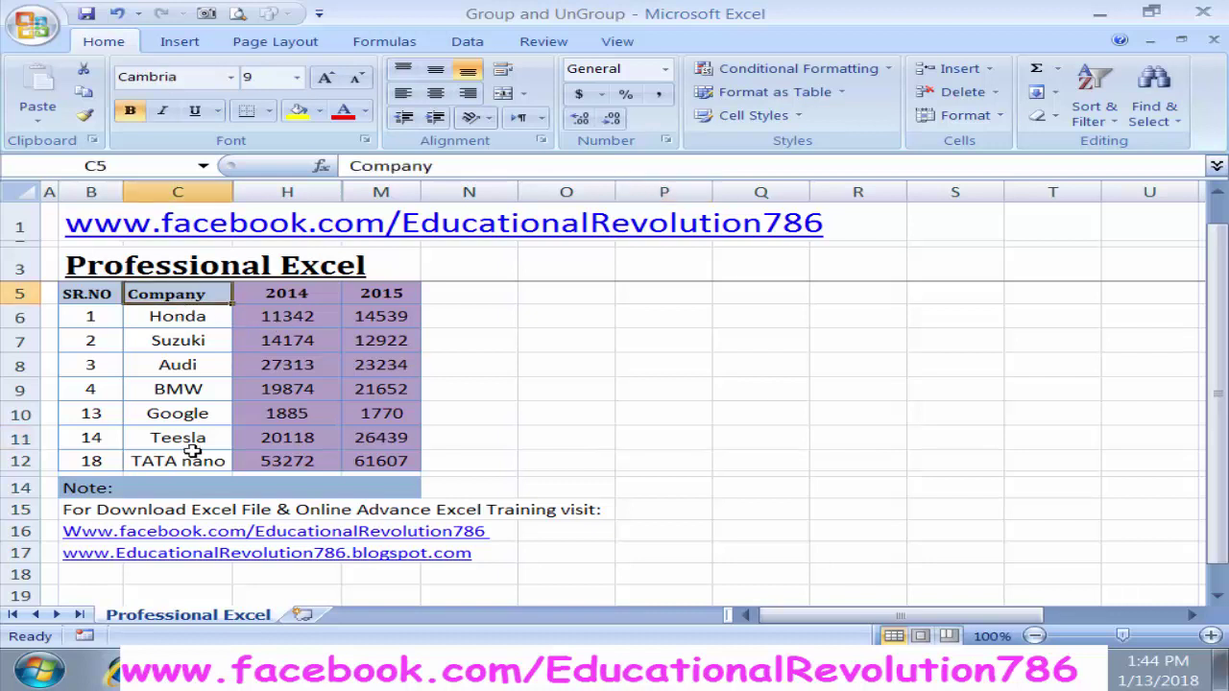
click(317, 291)
click(400, 290)
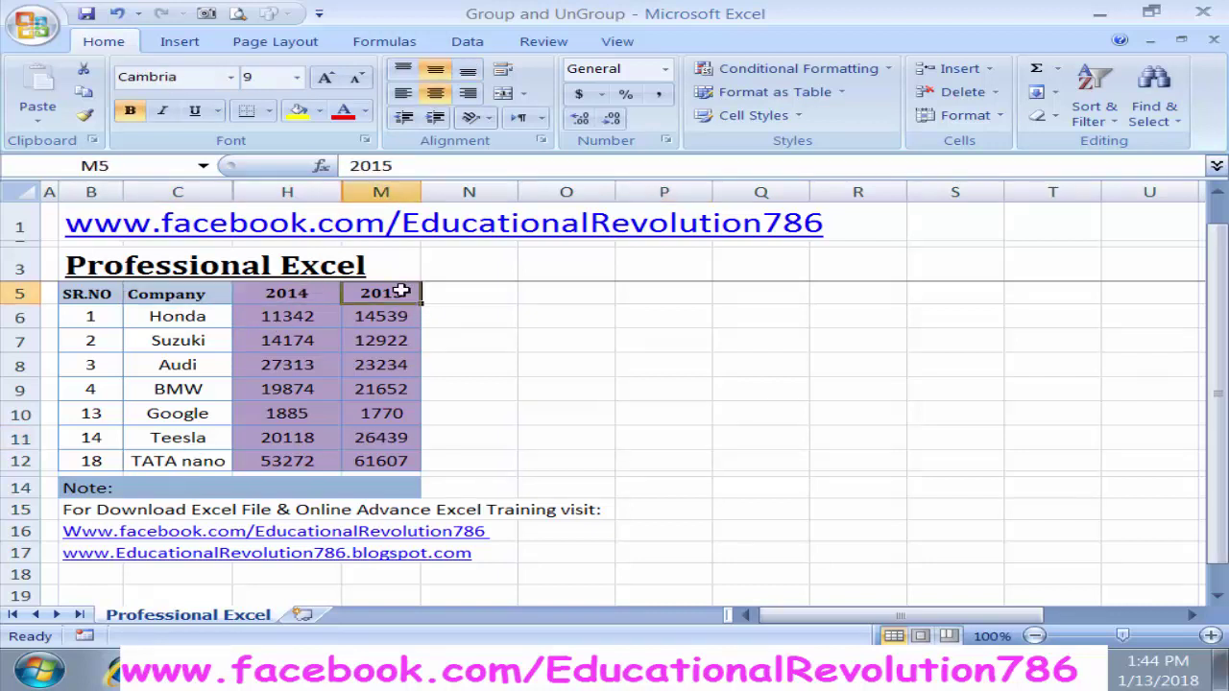
click(306, 317)
click(552, 361)
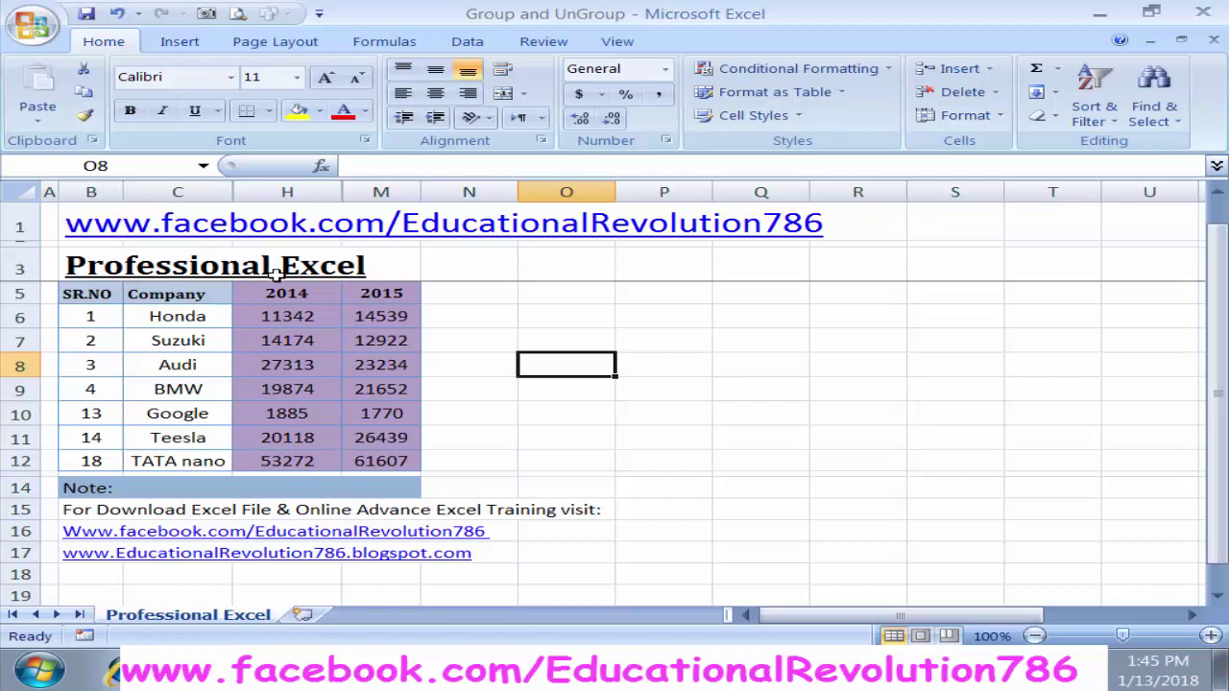
- Unhide the hidden quarterly columns across C to M
drag(222, 192, 373, 190)
right_click(372, 190)
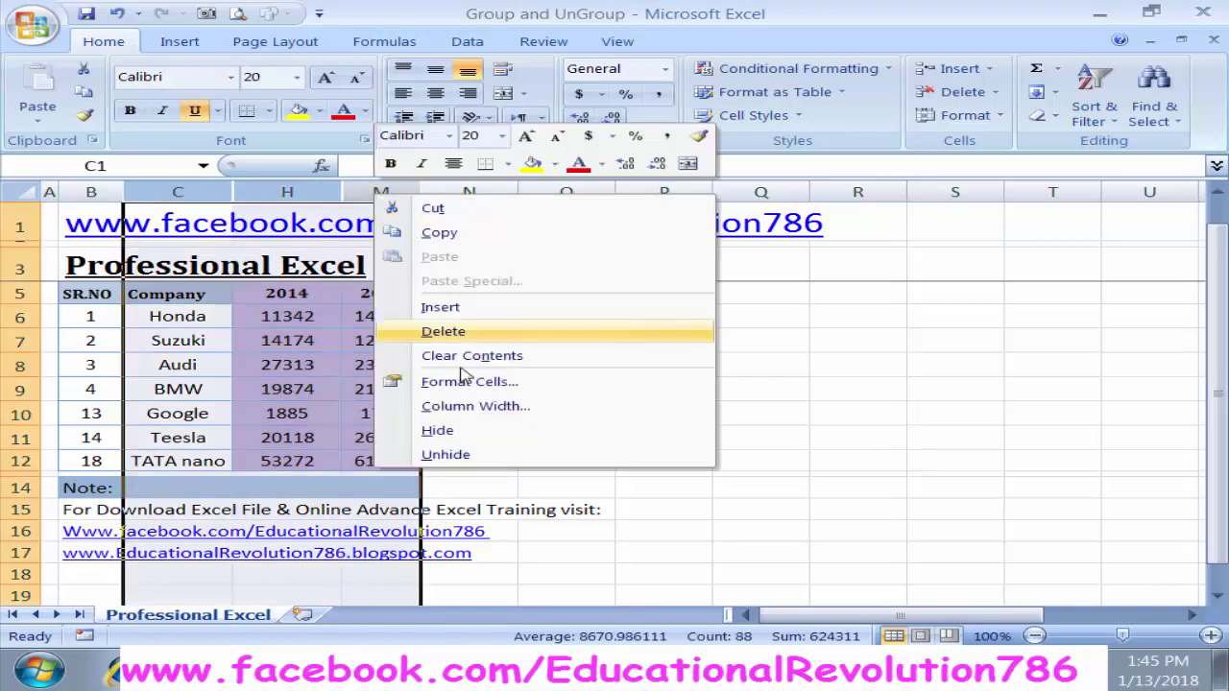
click(501, 453)
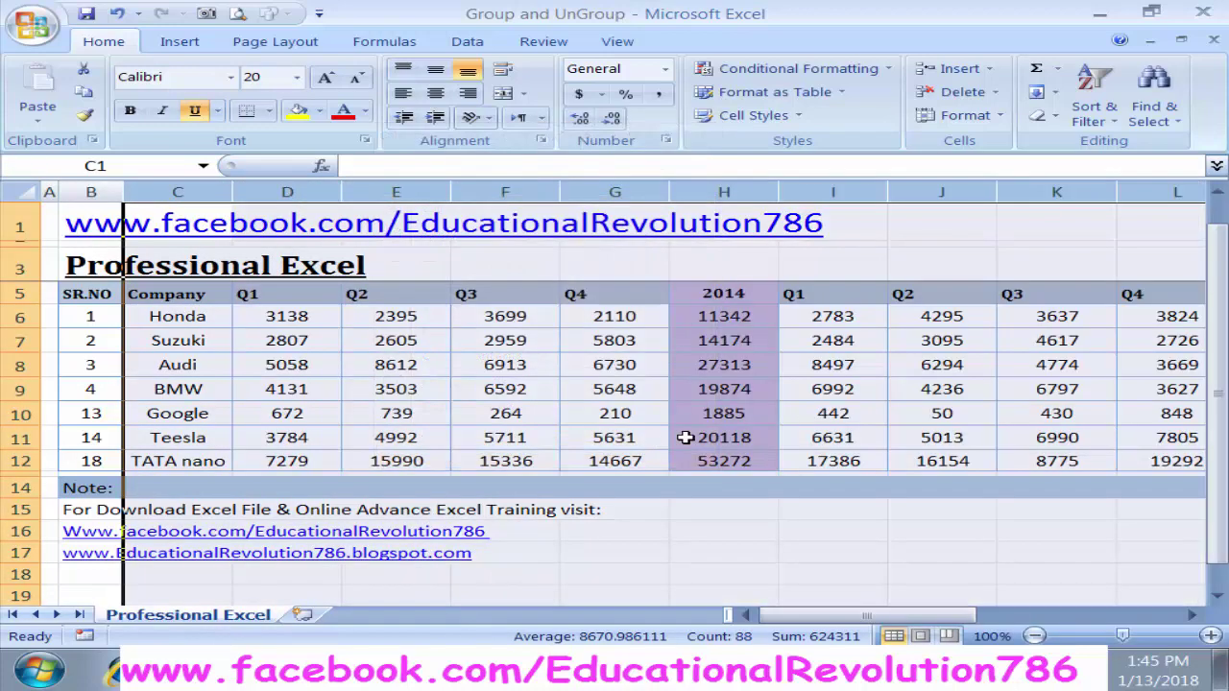
click(685, 438)
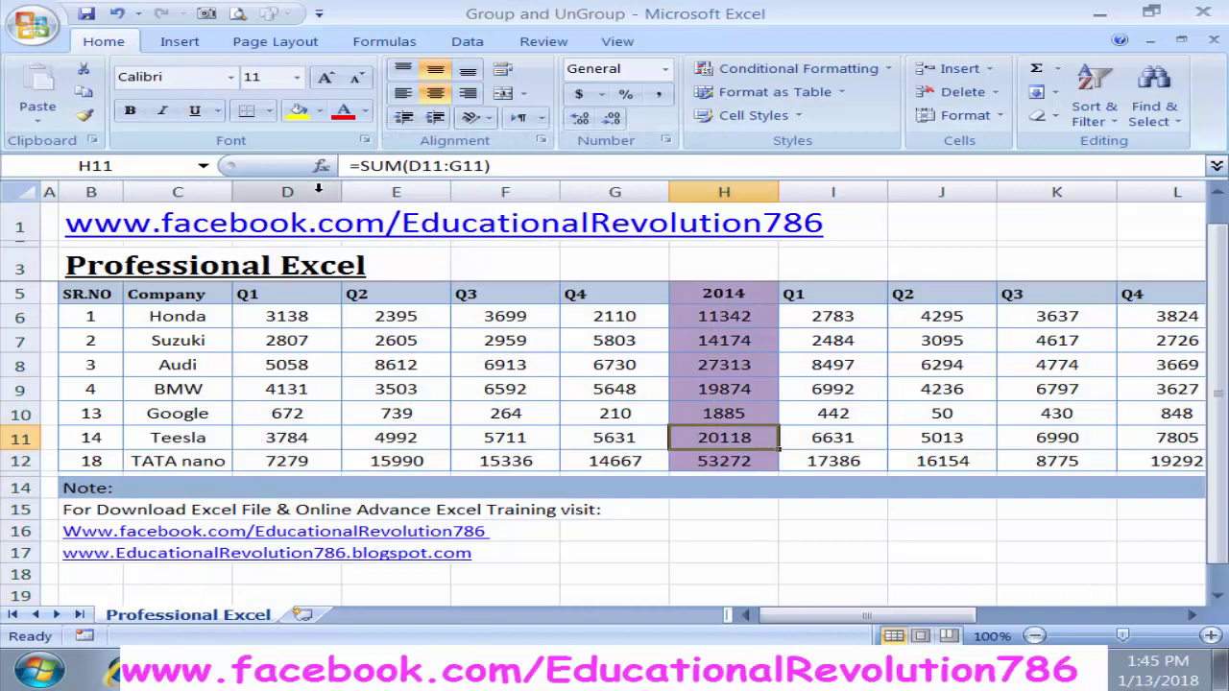
- Group the 2014 quarterly columns D–G and collapse the group
drag(288, 192, 607, 192)
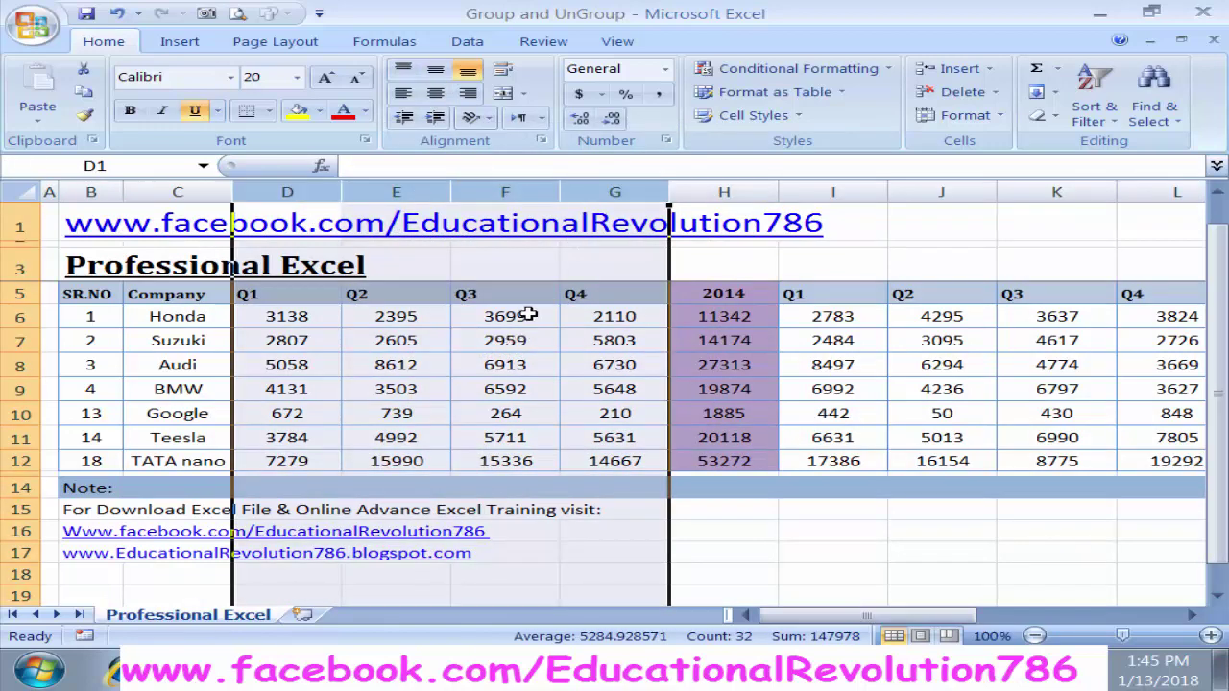
click(470, 44)
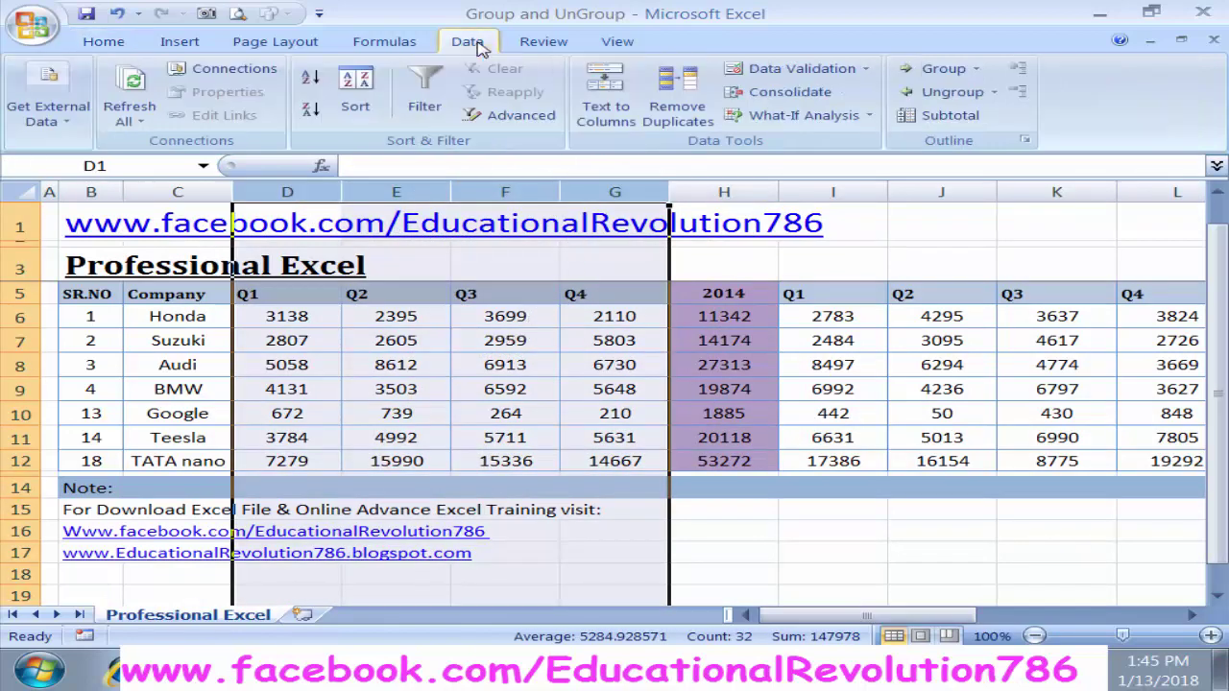
click(944, 69)
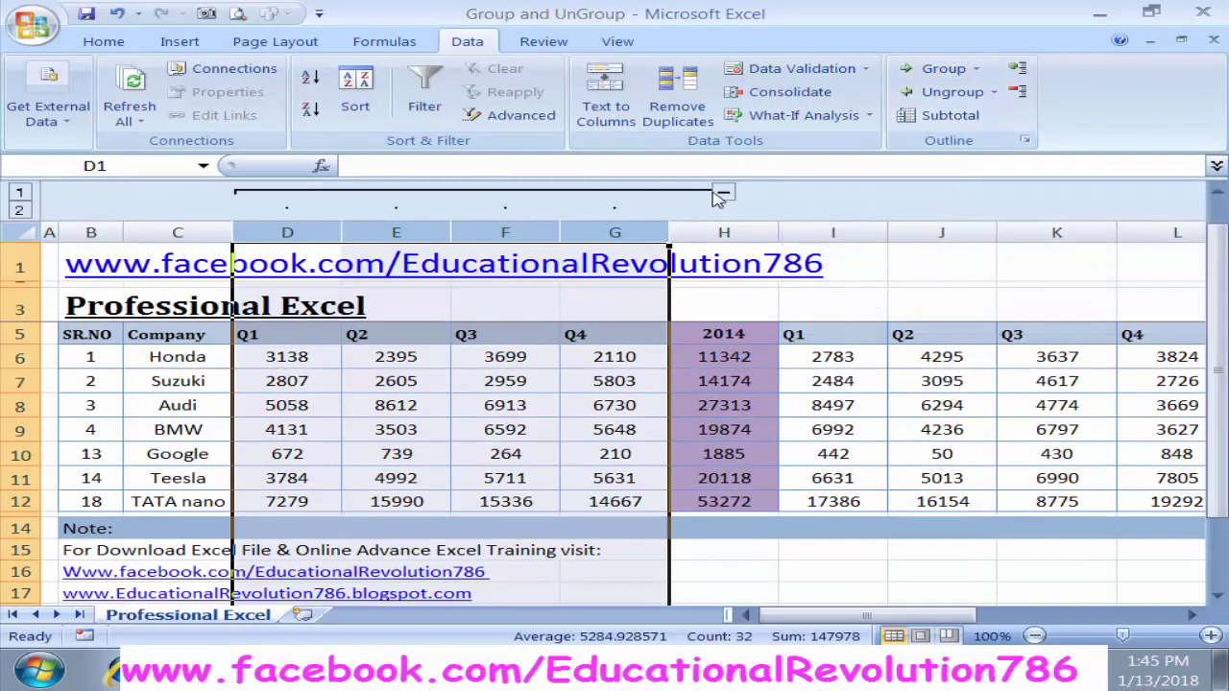
click(796, 358)
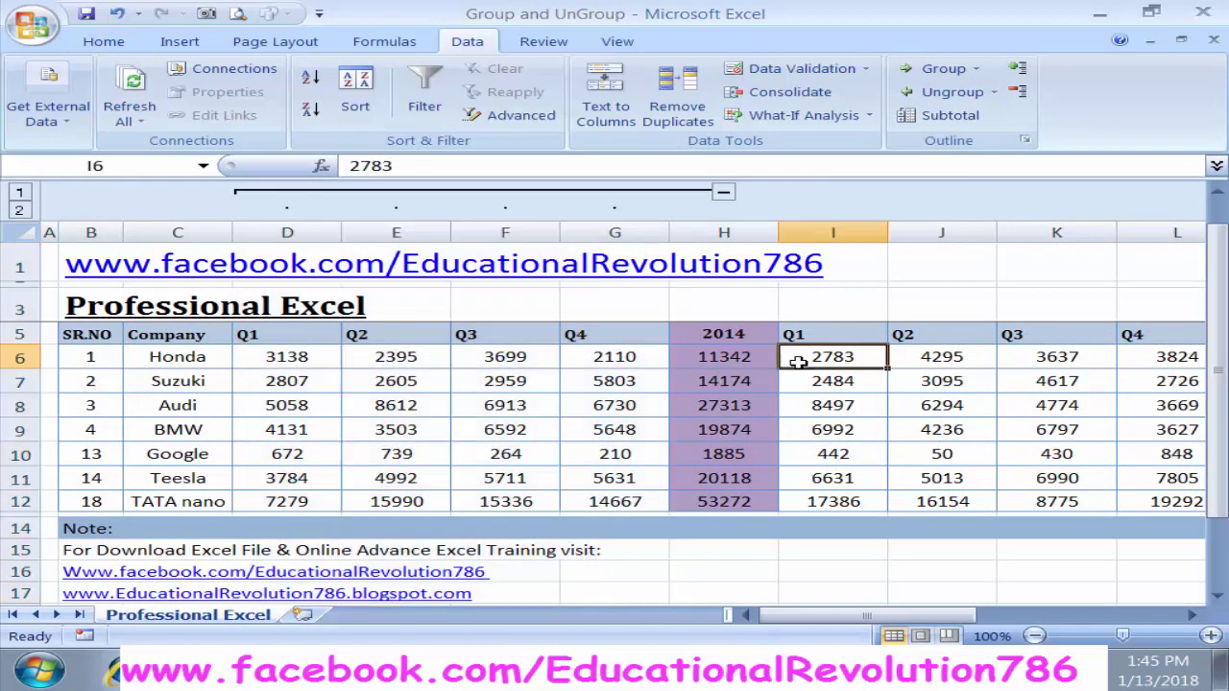
click(724, 192)
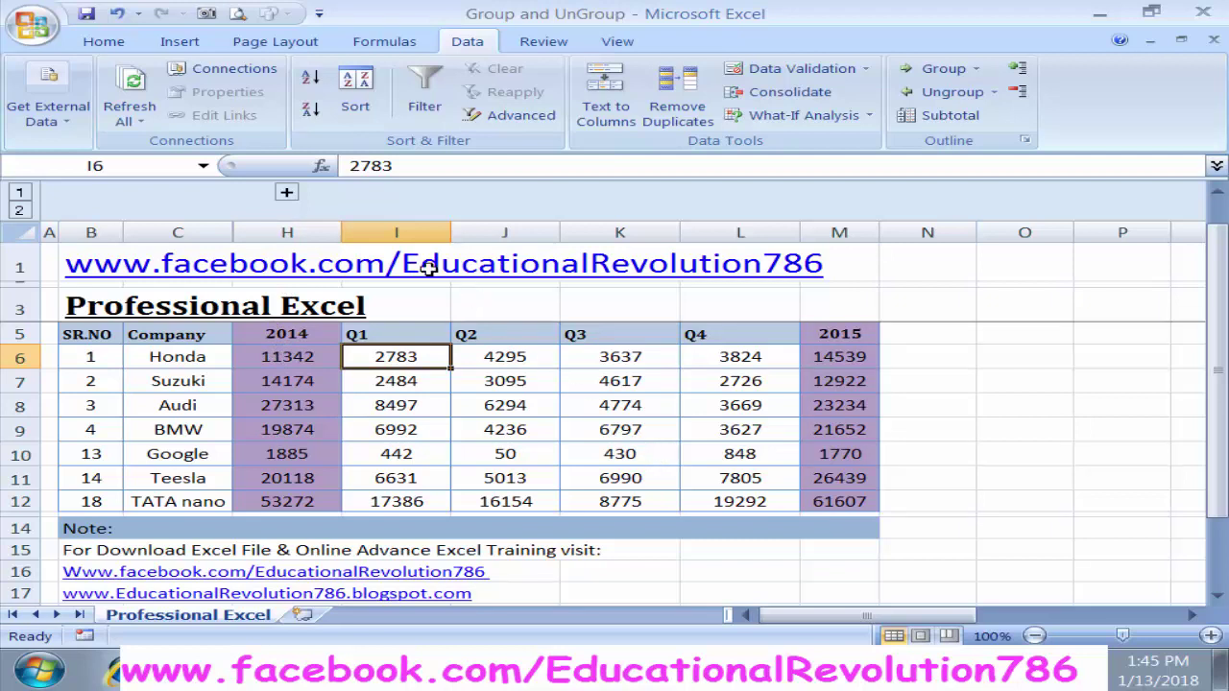
- Group the 2015 quarter columns I–L with Data > Group, then collapse them
drag(390, 233, 739, 240)
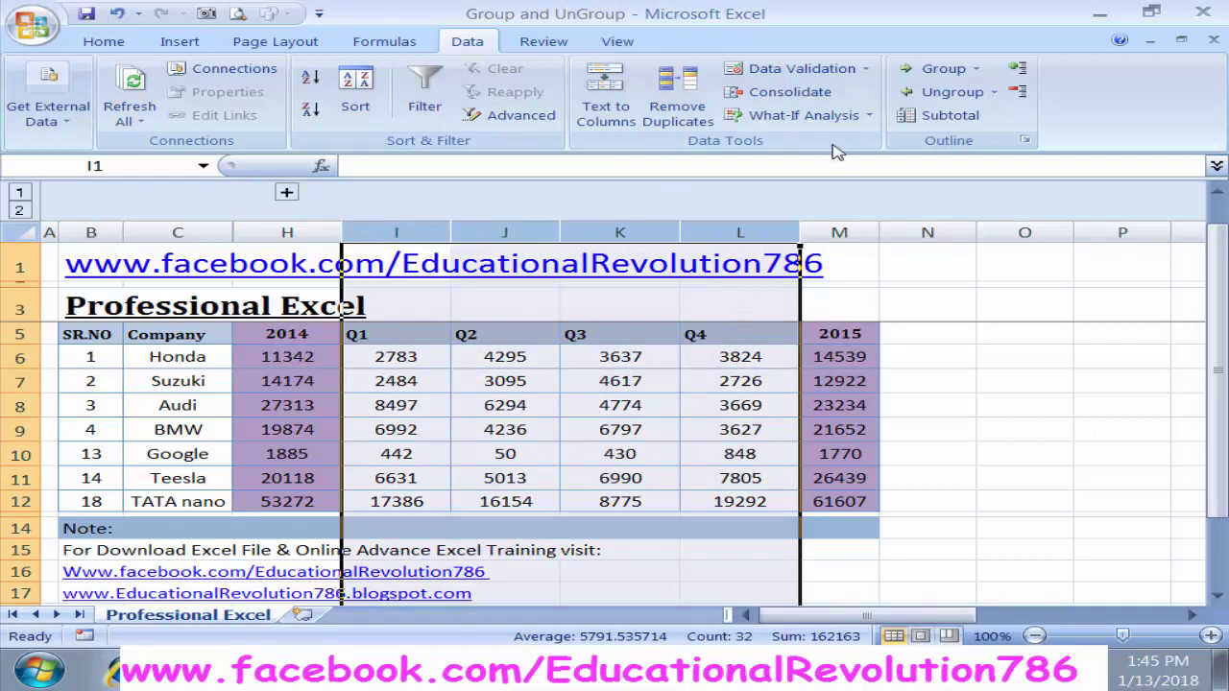
click(943, 68)
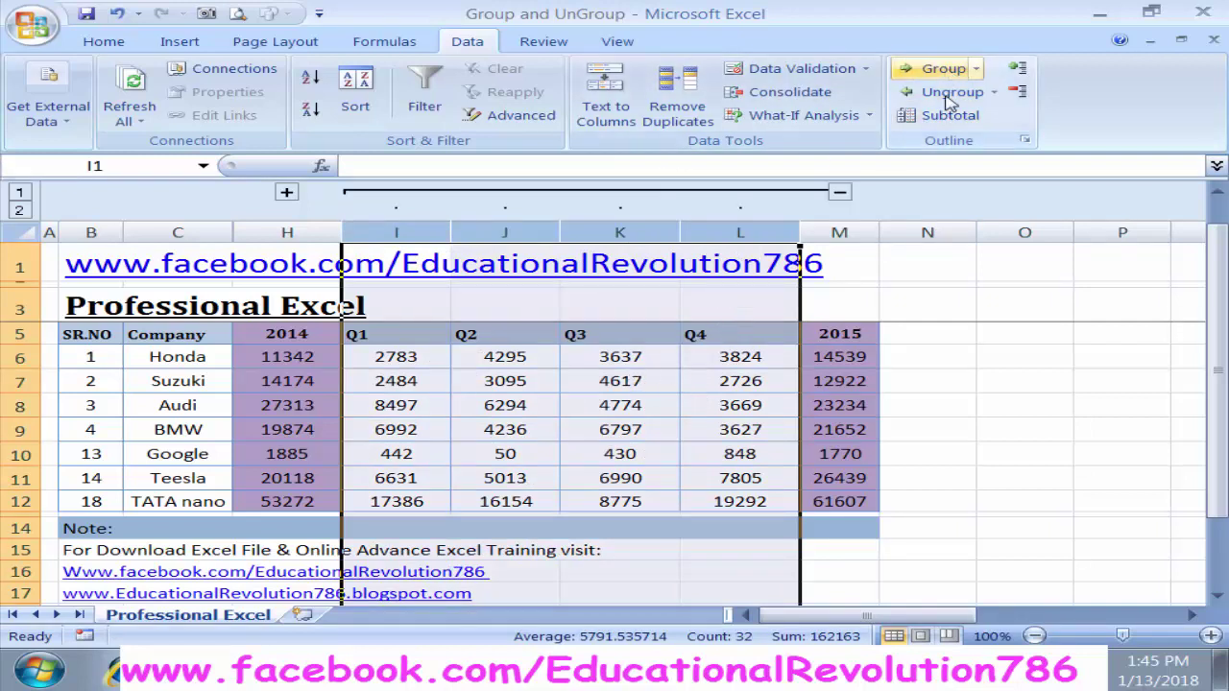
click(906, 329)
click(840, 192)
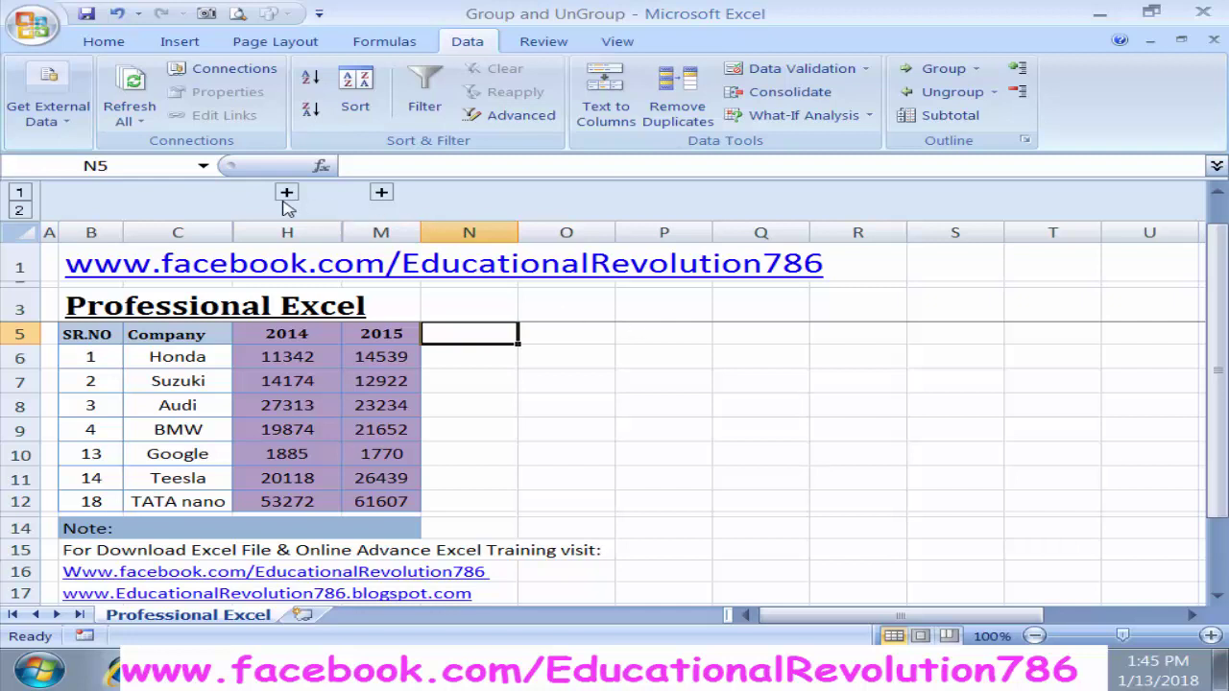
click(485, 399)
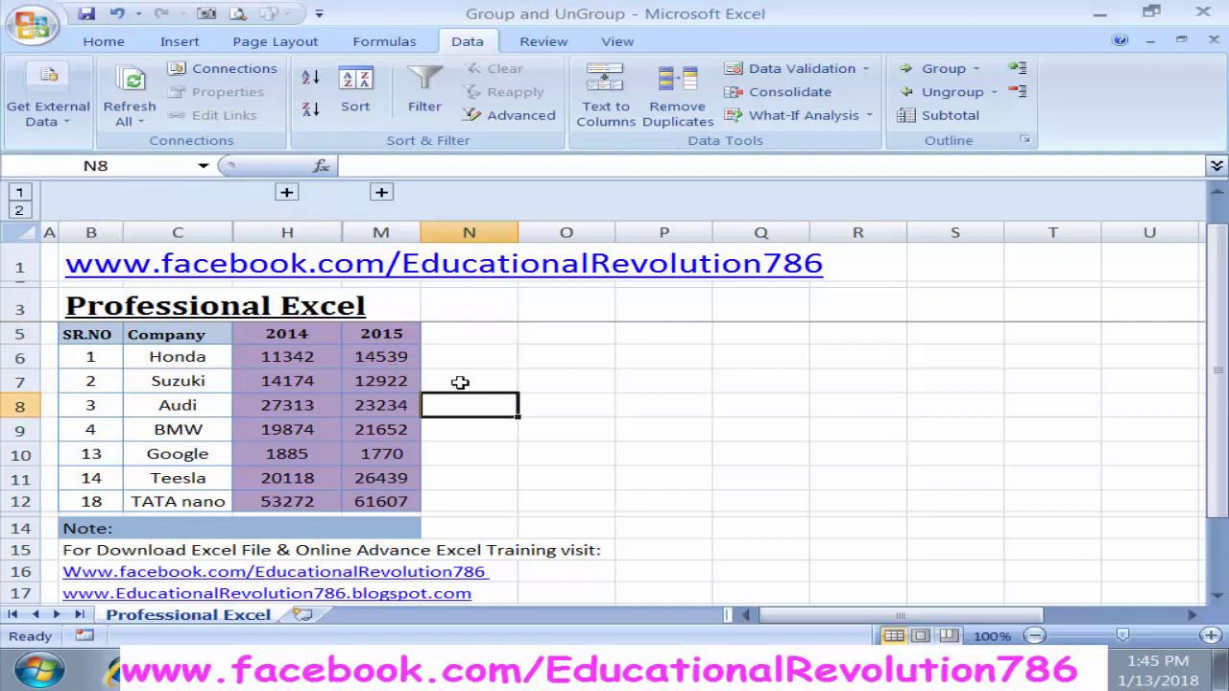
click(368, 355)
click(307, 353)
click(384, 355)
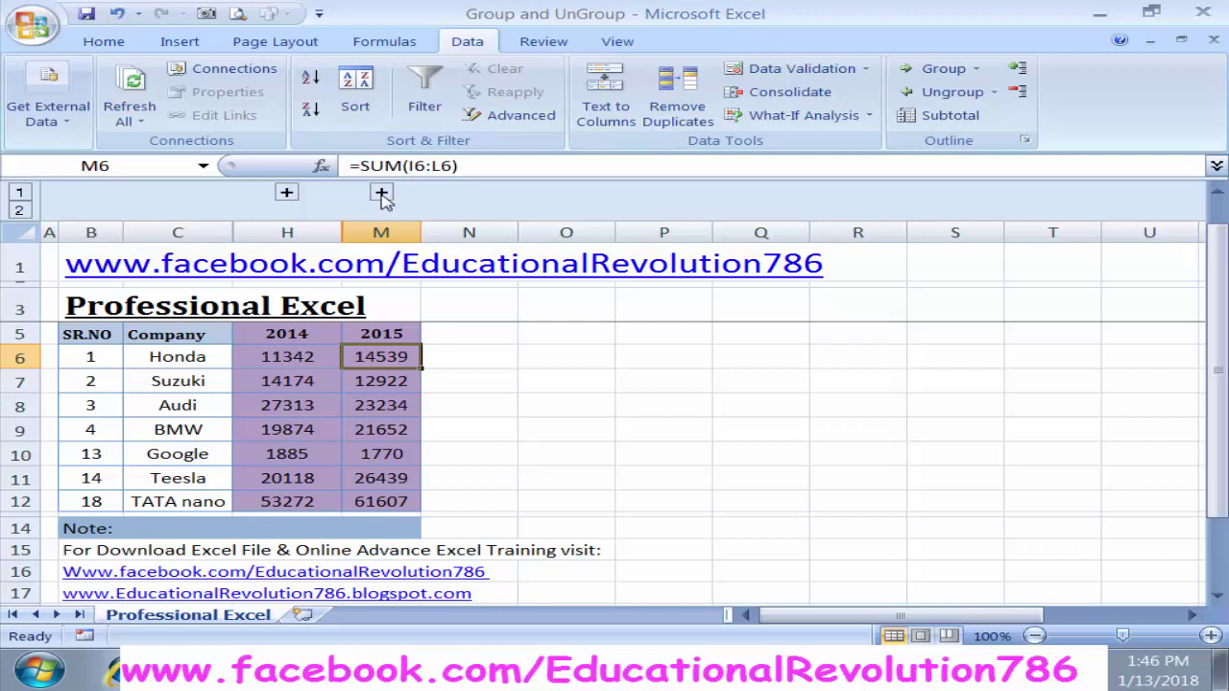
click(382, 193)
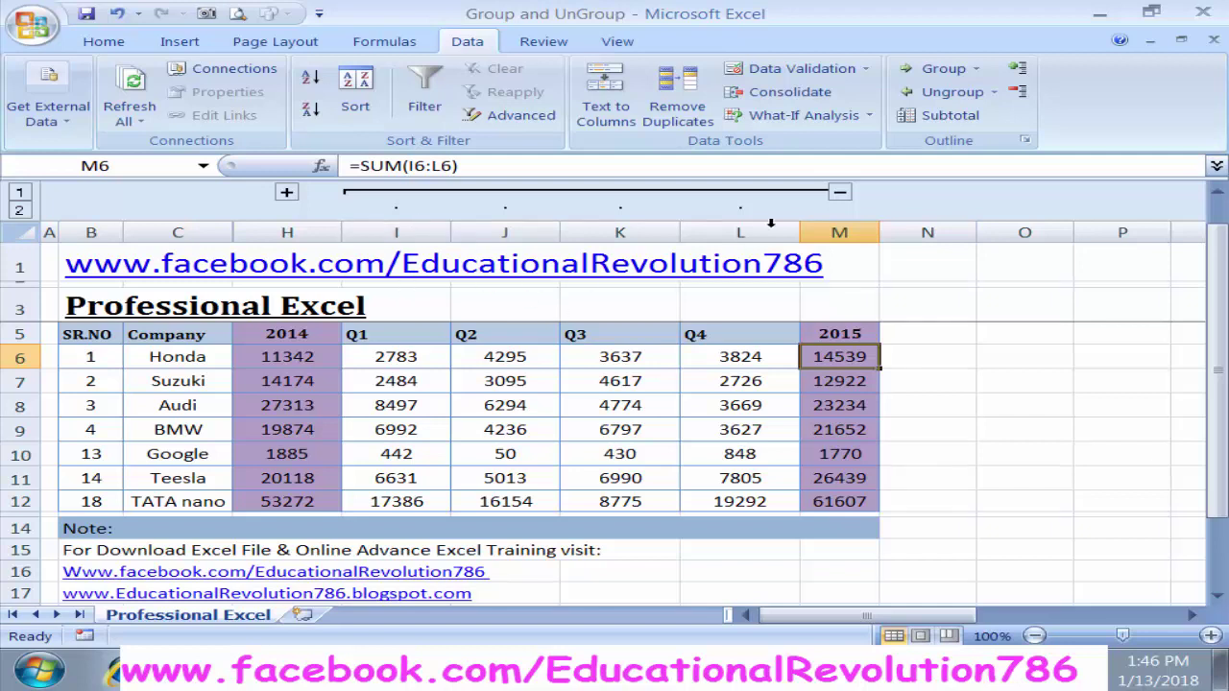
click(839, 192)
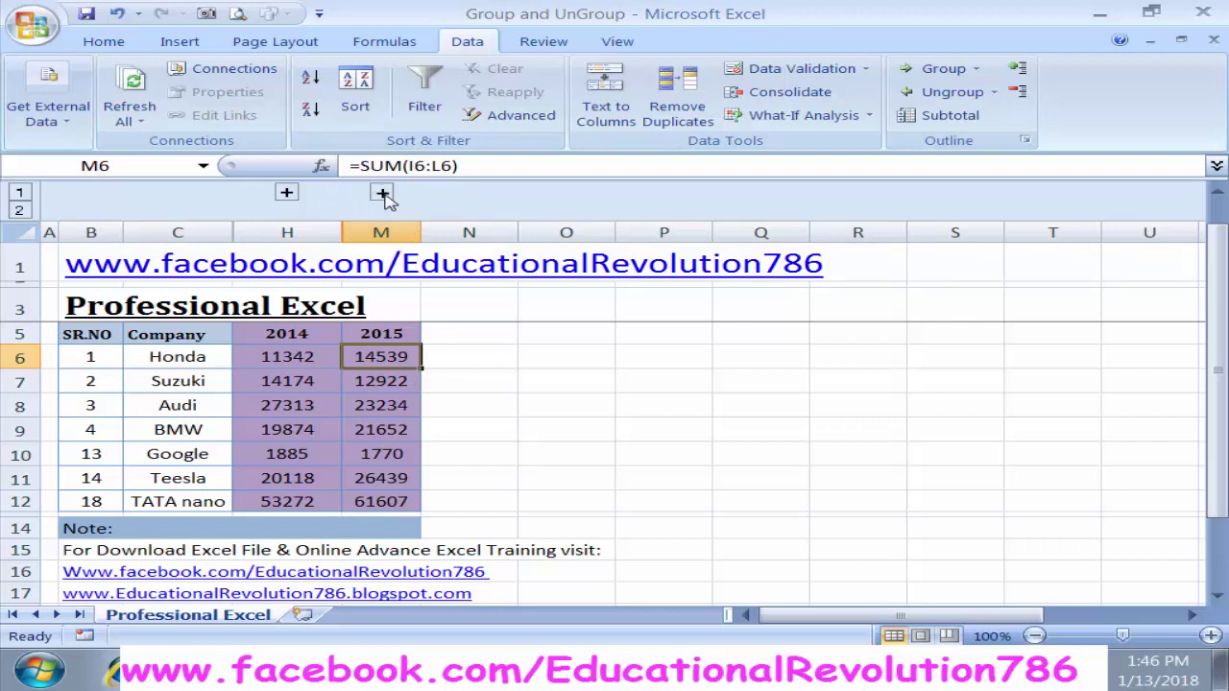
click(382, 194)
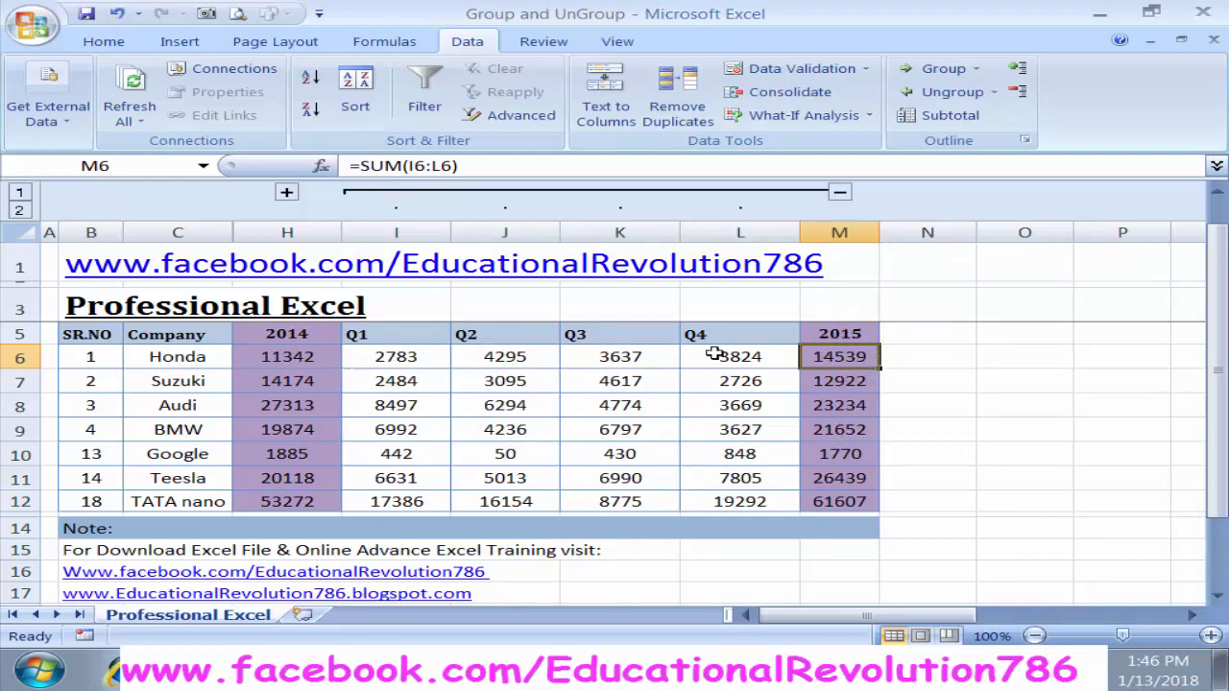
click(840, 193)
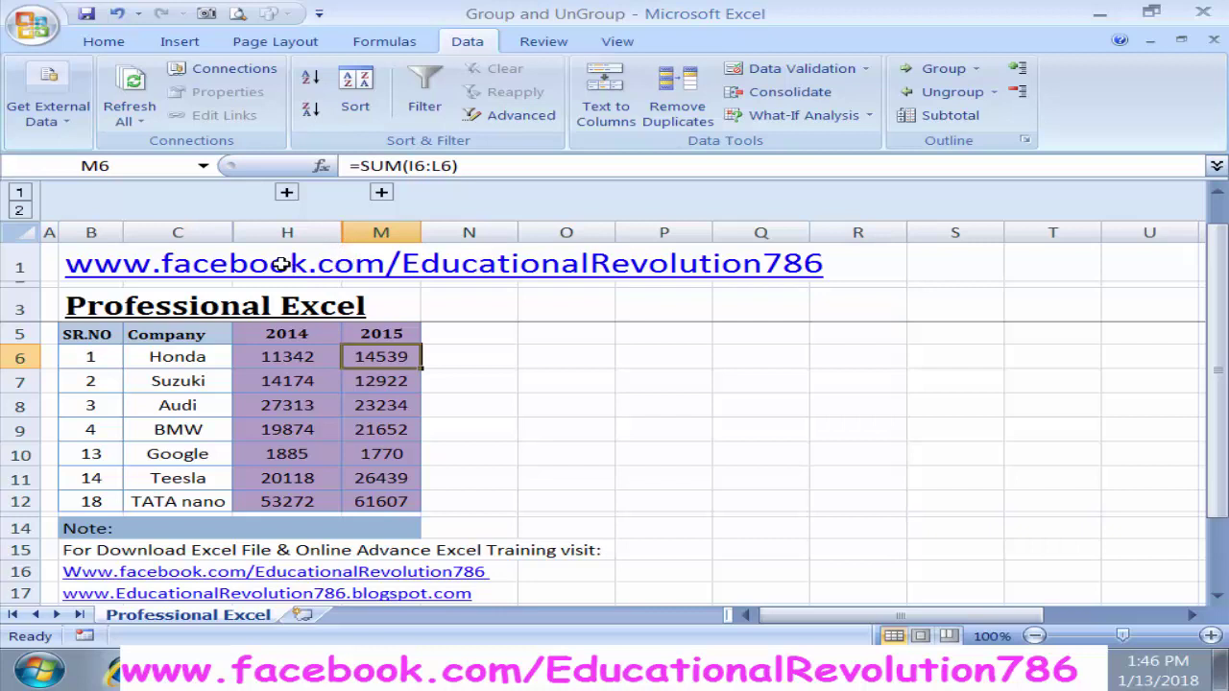
click(226, 233)
- Expand the collapsed 2015 quarter columns I–L
drag(251, 234, 384, 233)
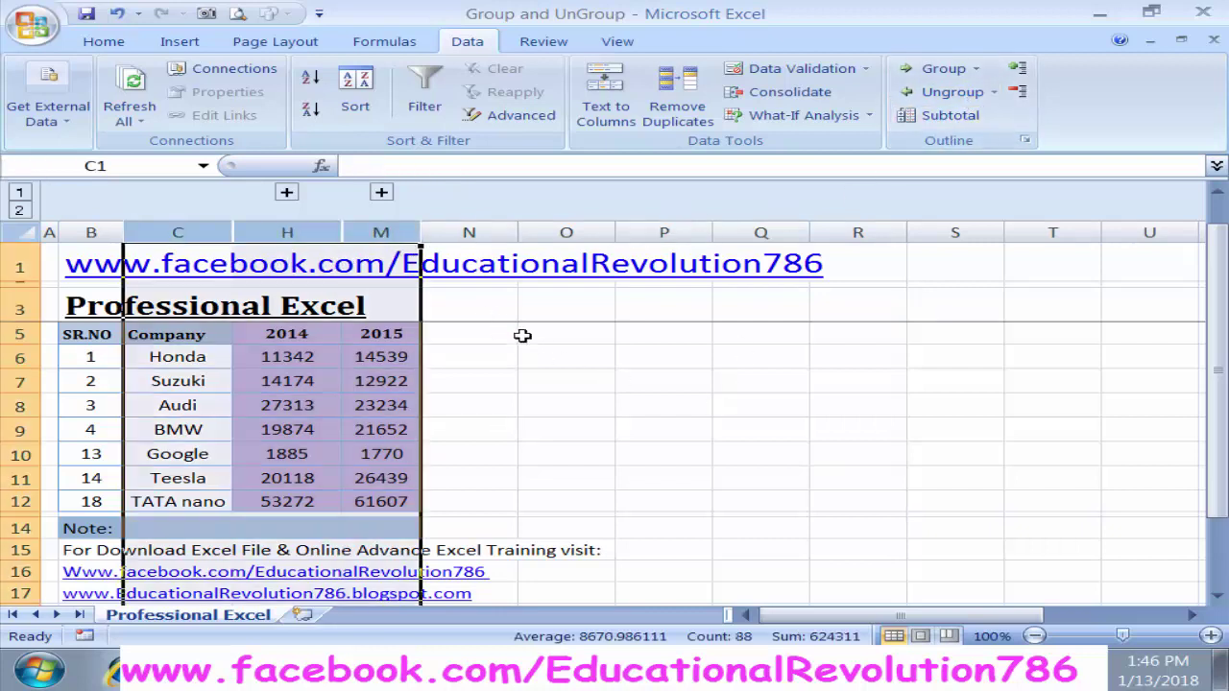
click(574, 428)
click(381, 192)
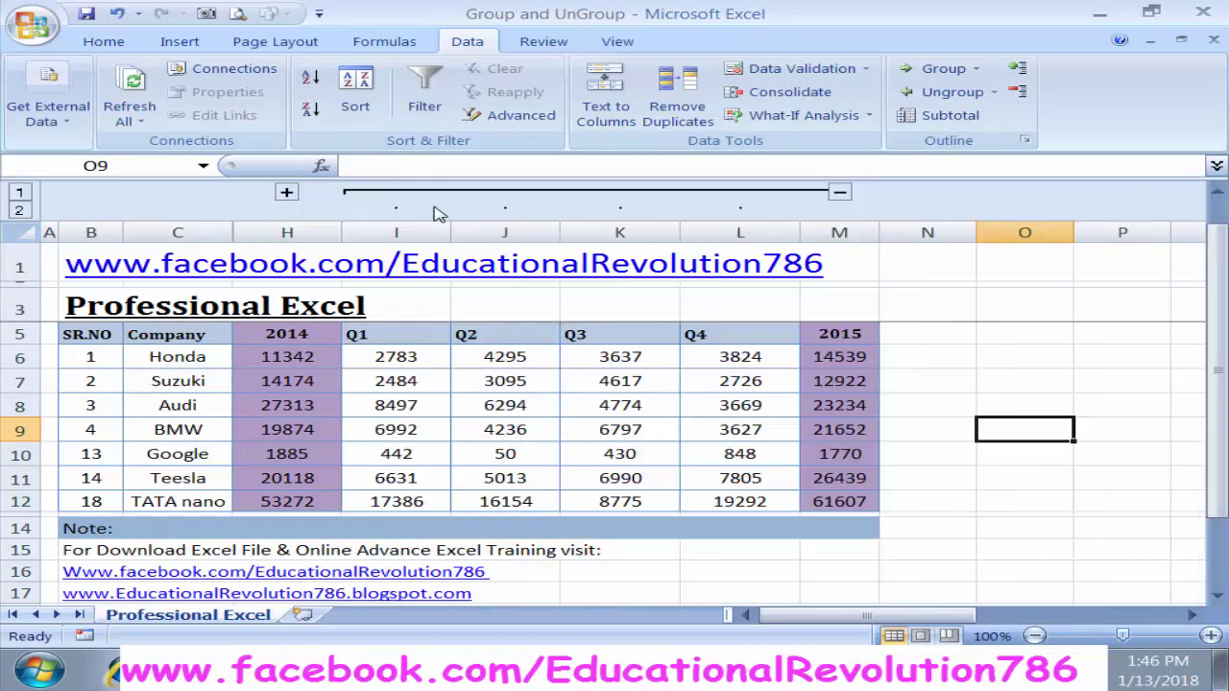
- Expand the 2014 quarter columns D–G and remove their grouping
click(287, 193)
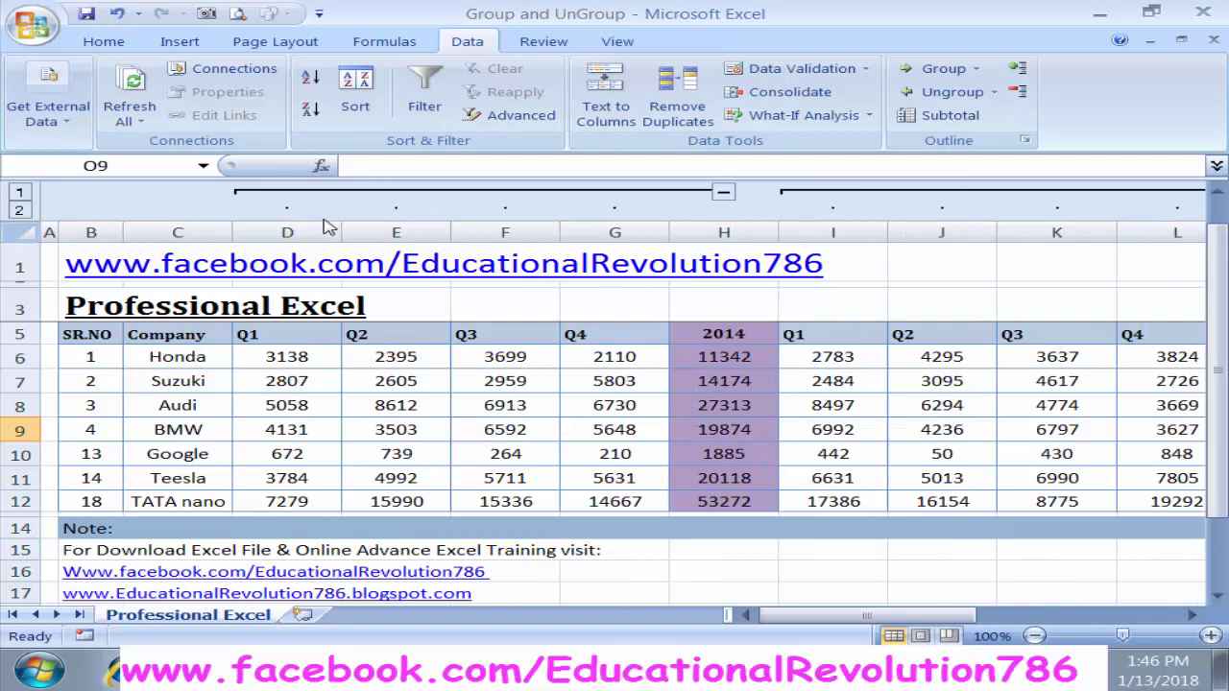
drag(286, 232, 617, 233)
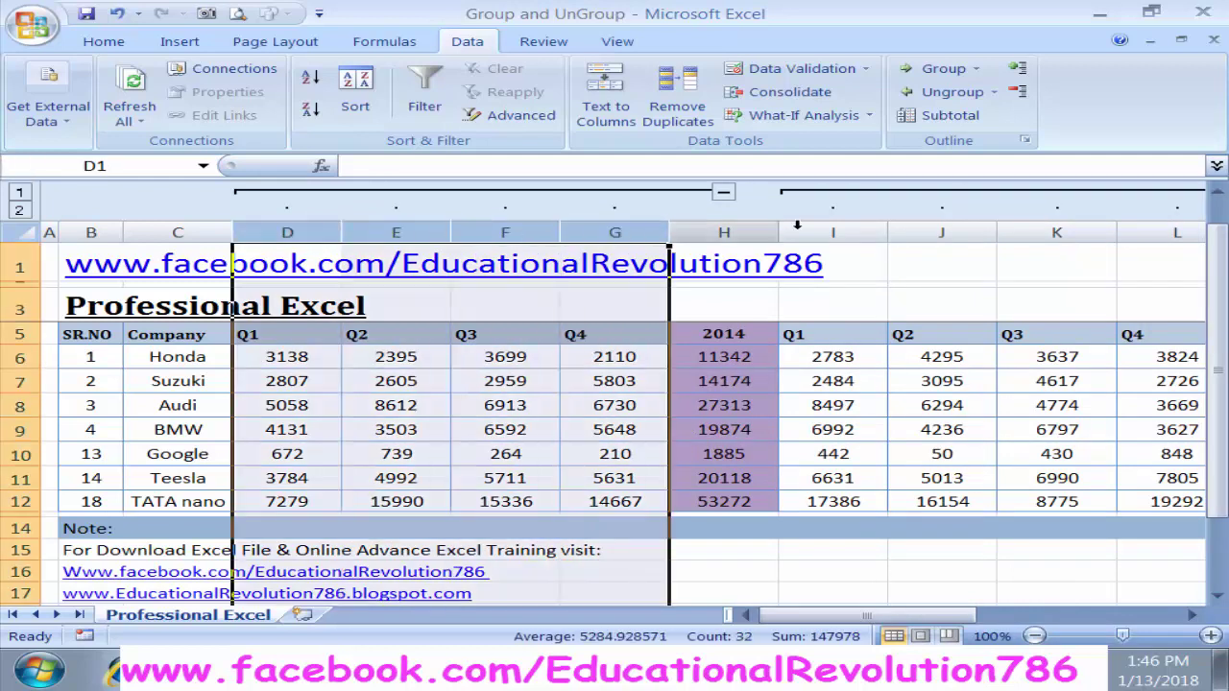
click(951, 91)
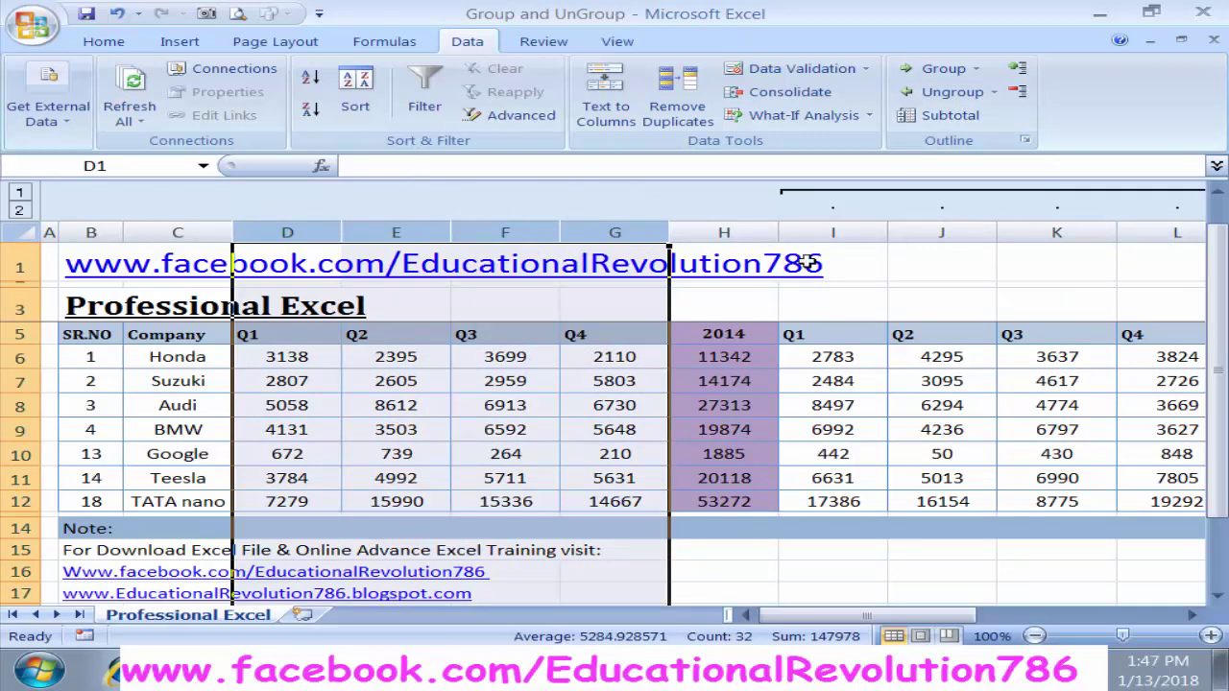
- Remove the grouping from the 2015 quarter columns I–L, then deselect
mouse_move(858, 230)
mouse_down()
mouse_move(1216, 220)
mouse_move(875, 231)
mouse_up()
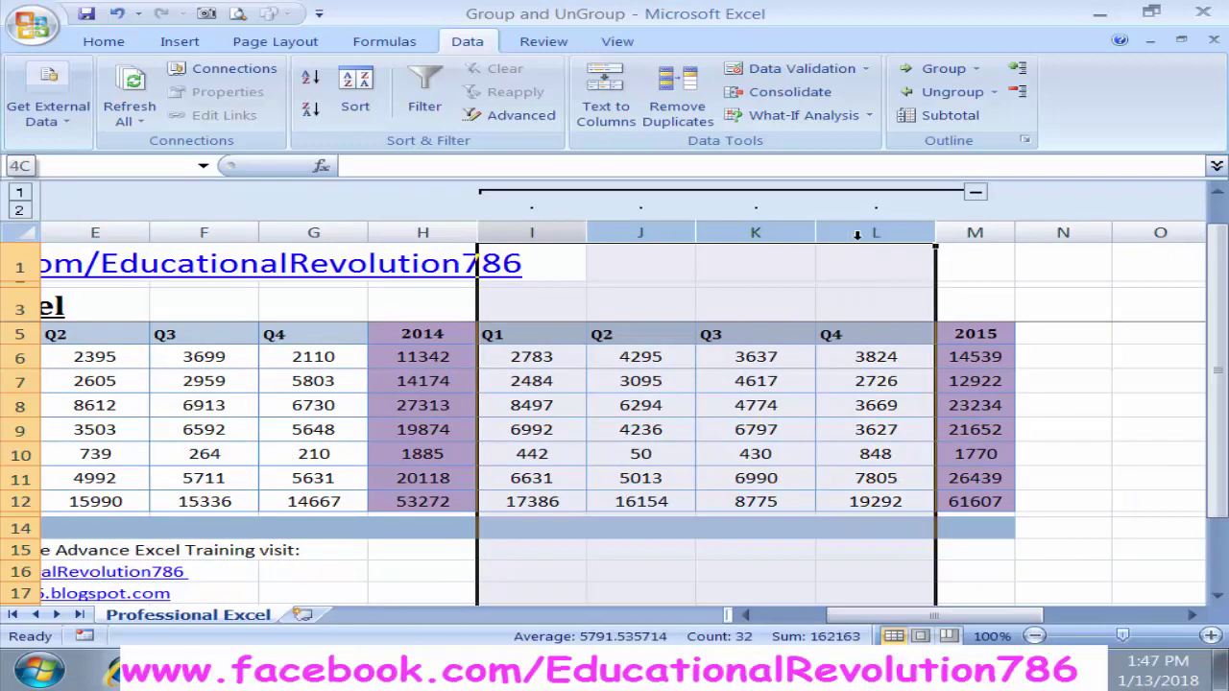
click(946, 91)
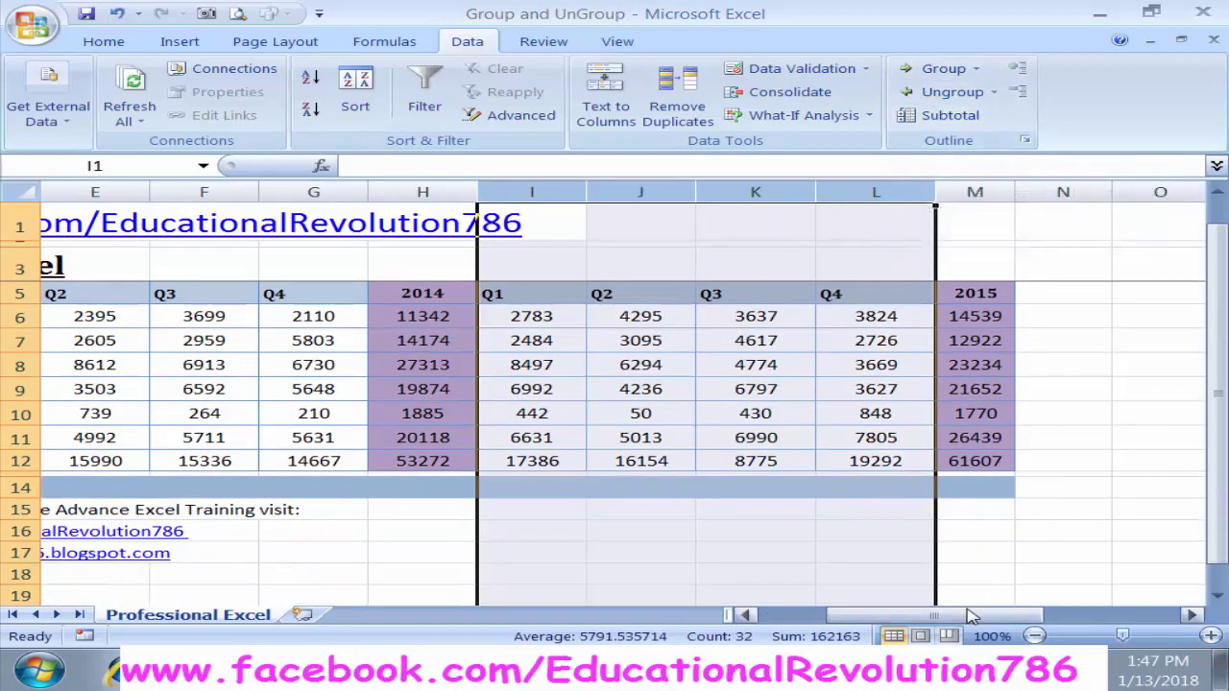
drag(934, 615, 864, 615)
click(723, 457)
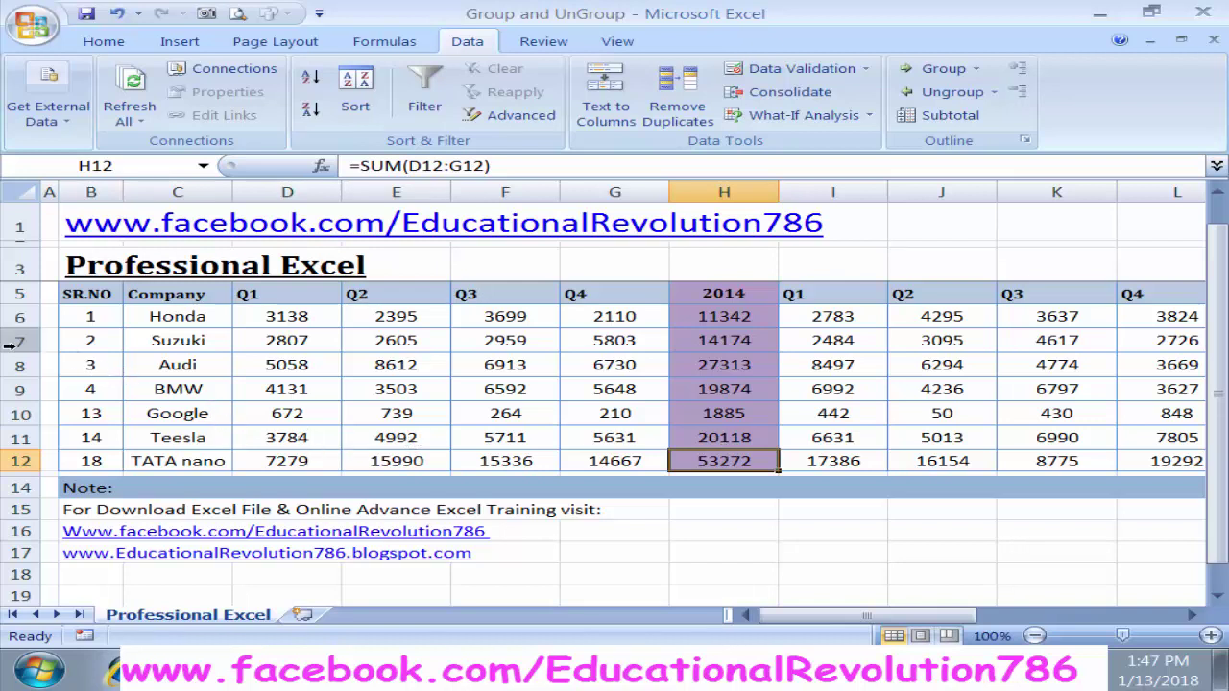
- Group rows 7–9 with Data > Group, collapse them, then expand them again
drag(11, 341, 11, 388)
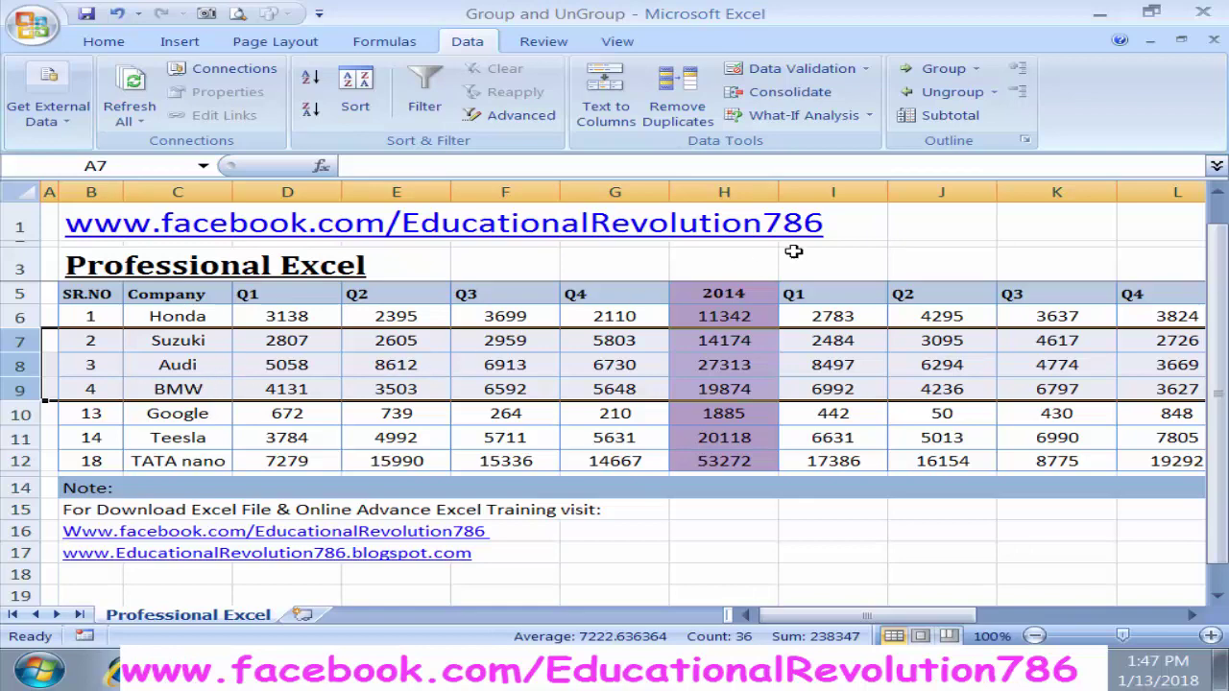
click(929, 75)
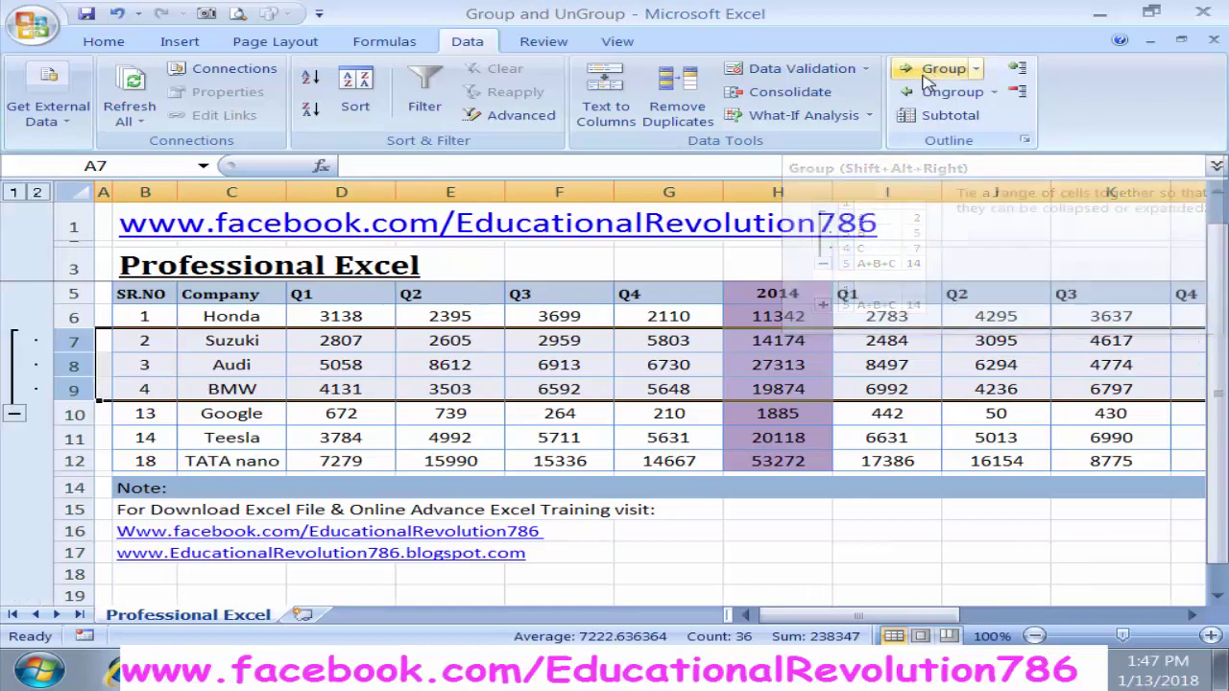
click(450, 531)
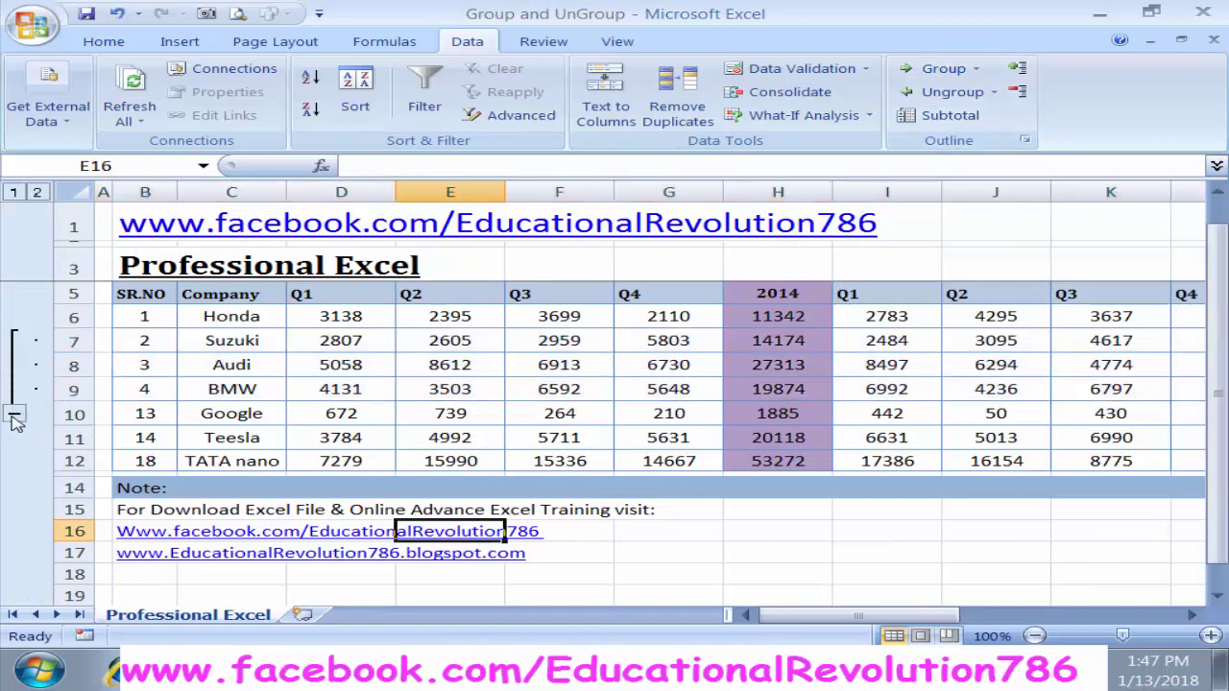
click(12, 415)
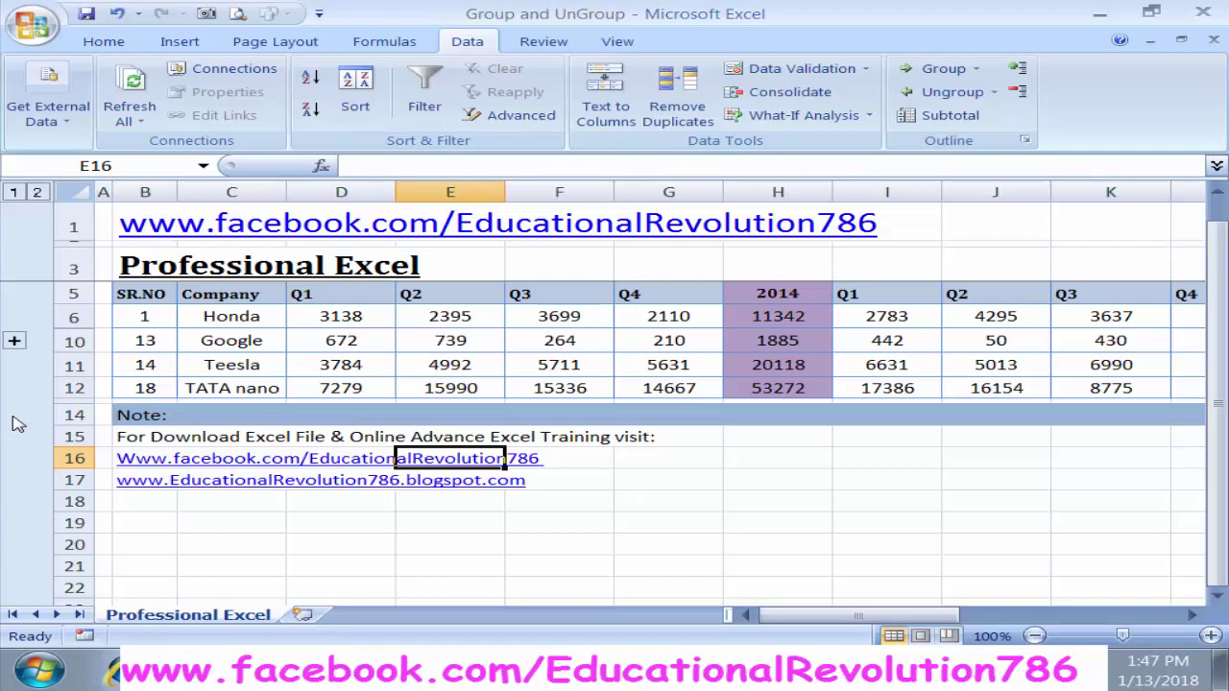
click(15, 341)
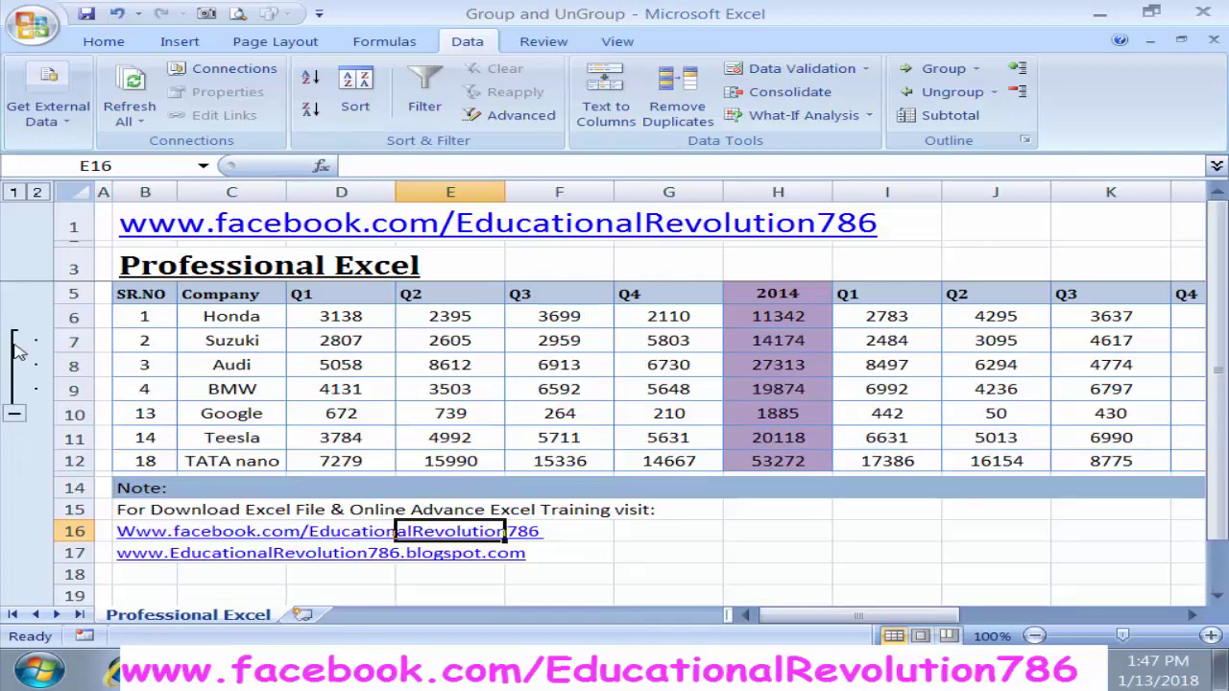